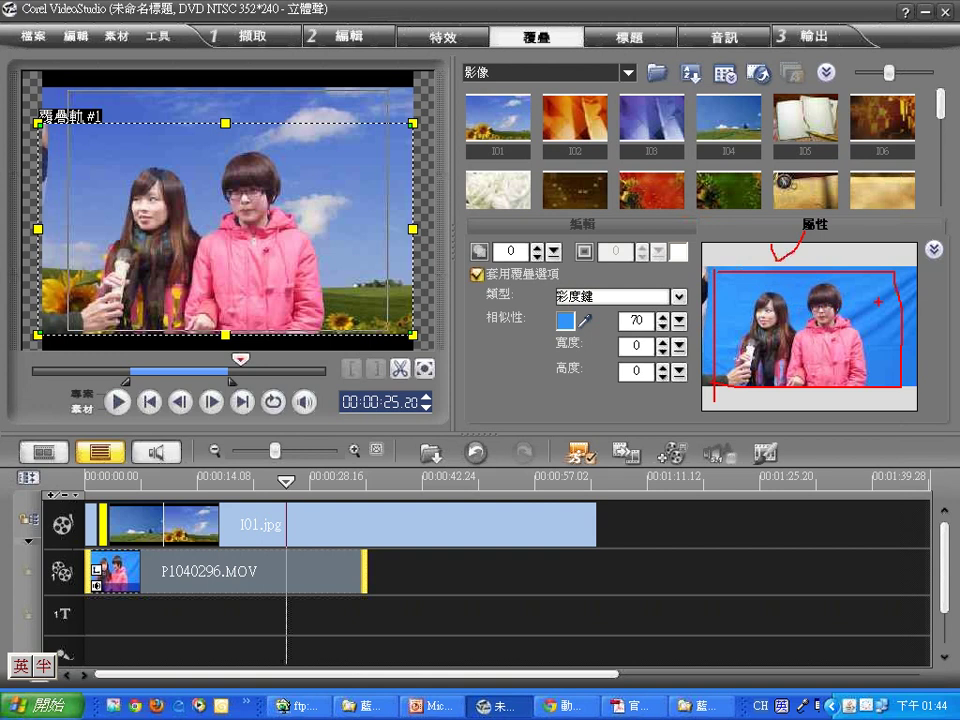
pyautogui.moveTo(878, 301); pyautogui.dragTo(890, 304)
pyautogui.moveTo(889, 303); pyautogui.dragTo(894, 285)
pyautogui.moveTo(896, 324); pyautogui.dragTo(904, 324)
pyautogui.moveTo(858, 272)
pyautogui.mouseDown()
pyautogui.moveTo(882, 255)
pyautogui.moveTo(922, 278)
pyautogui.moveTo(912, 335)
pyautogui.moveTo(850, 300)
pyautogui.mouseUp()
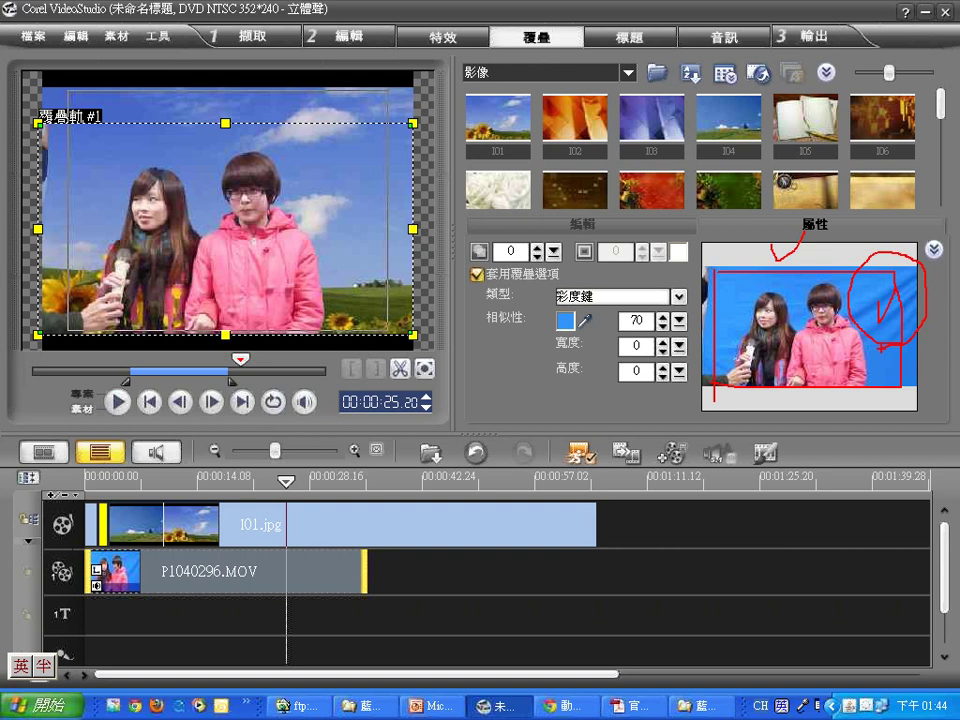
pyautogui.press('e')
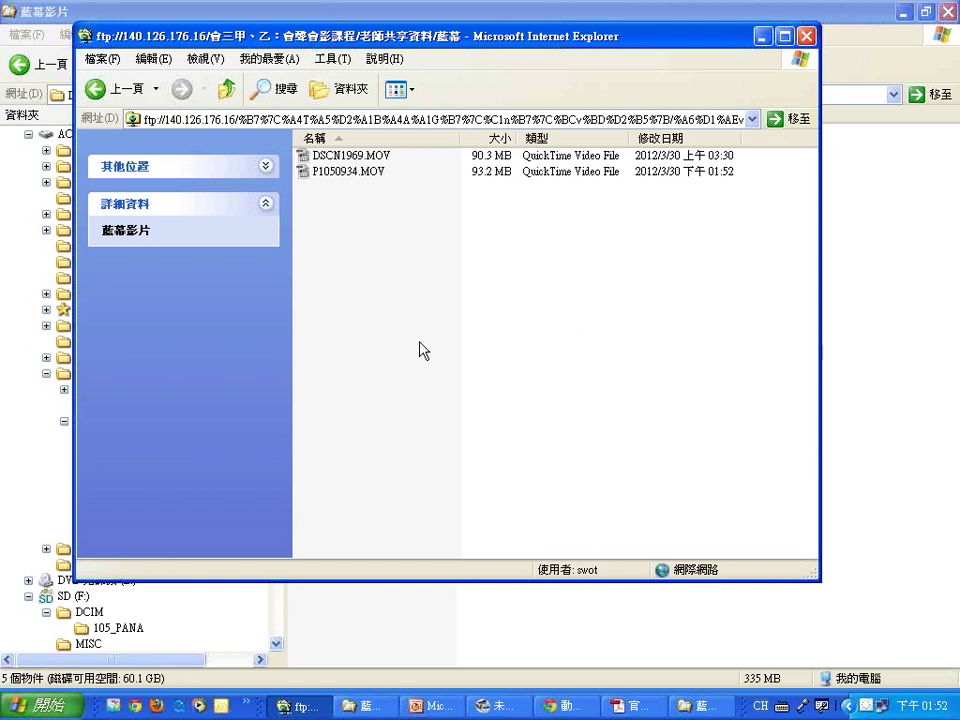
# - Reopen the blue-screen video folder on the FTP share and select P1050934.MOV
pyautogui.click(226, 90)
pyautogui.doubleClick(330, 185)
pyautogui.click(376, 176)
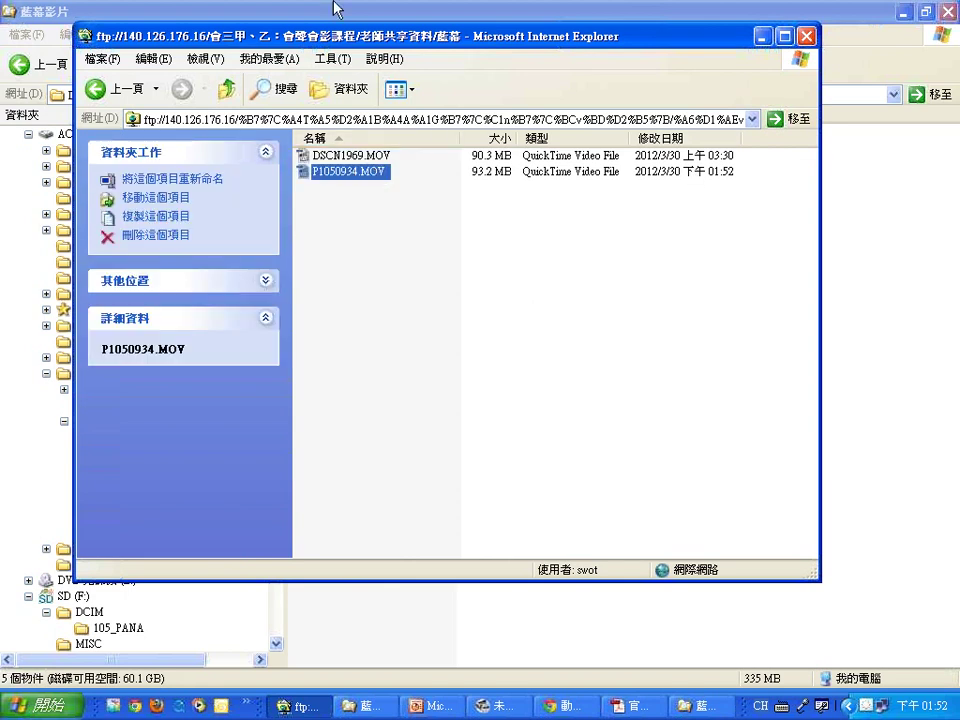
# - Switch to the local 藍幕影片 folder on drive D:, play P1050934.MOV and pause it
pyautogui.hotkey('alt', 'Tab')
pyautogui.click(351, 197)
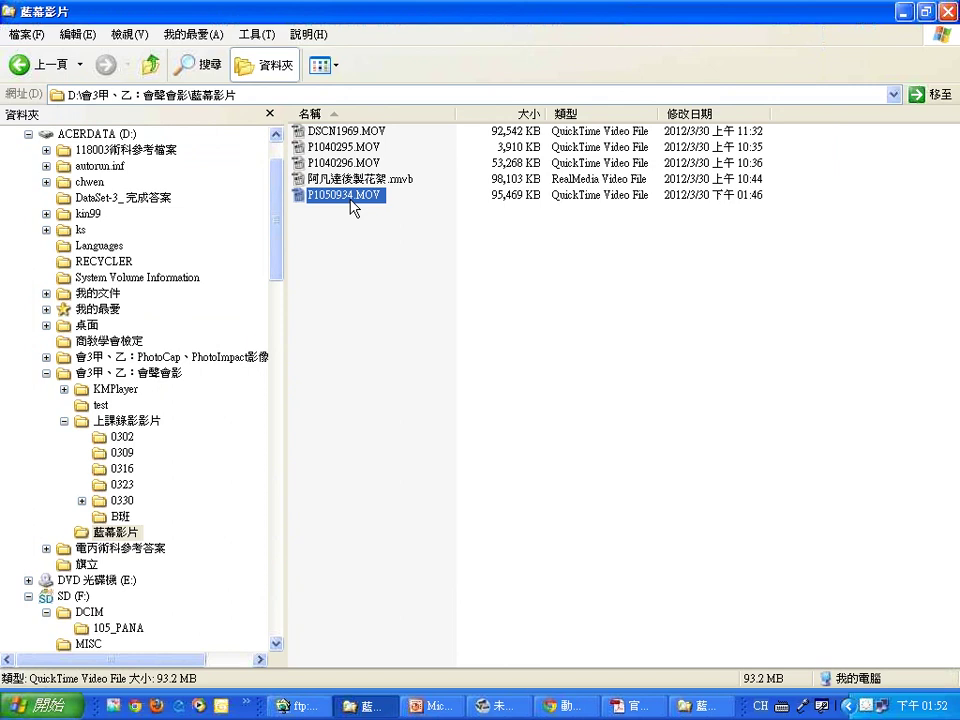
pyautogui.doubleClick(351, 197)
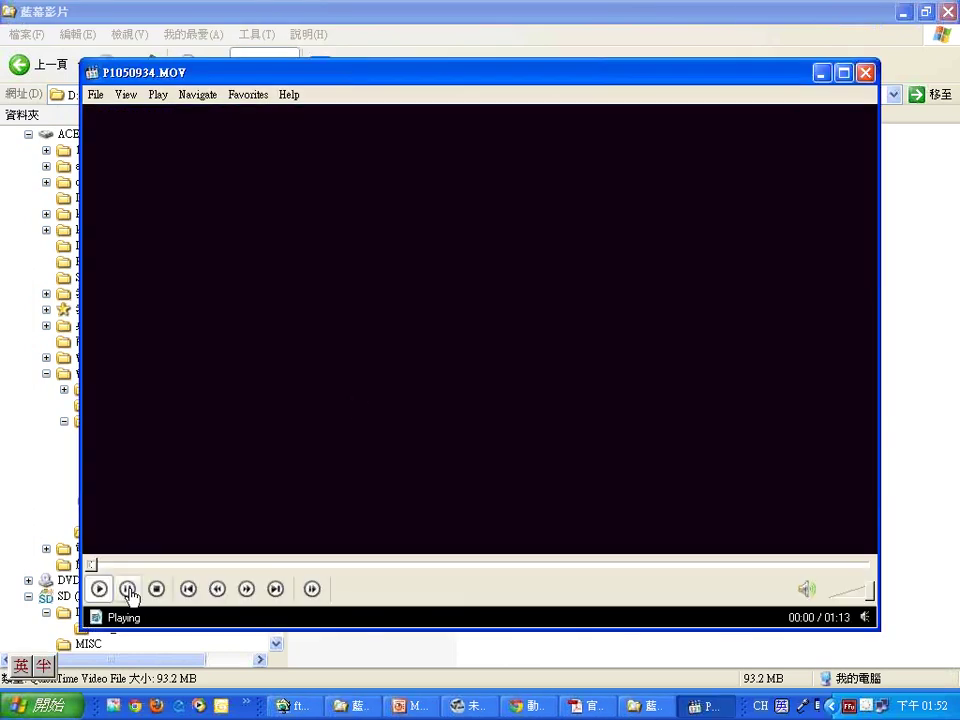
pyautogui.click(128, 590)
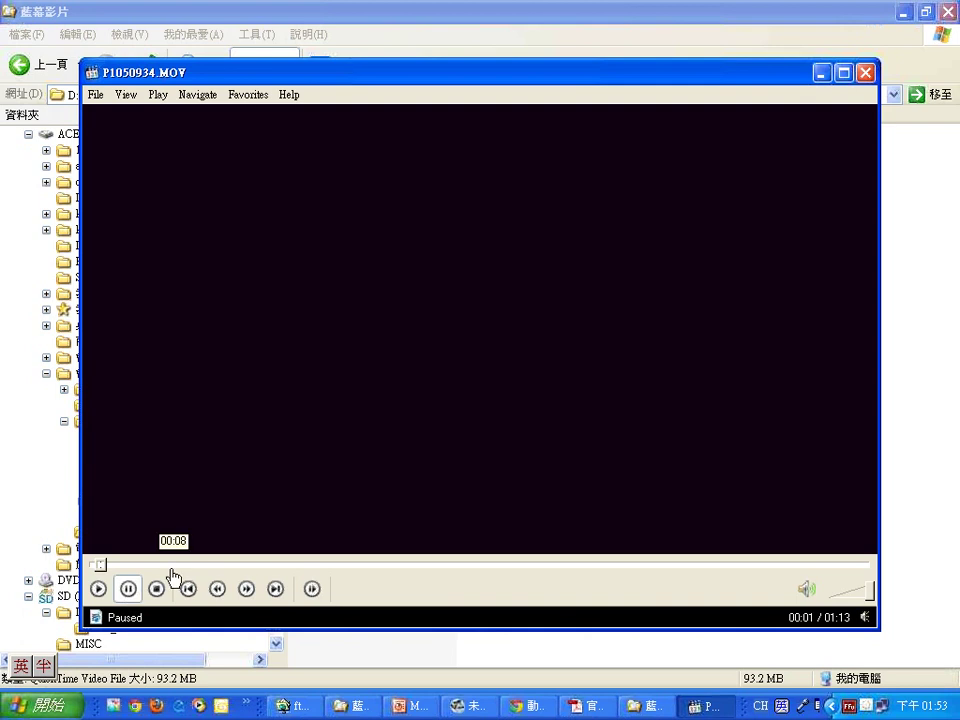
# - Skim through P1050934.MOV at several points from start to end, and close the player
pyautogui.click(167, 574)
pyautogui.click(210, 572)
pyautogui.click(265, 572)
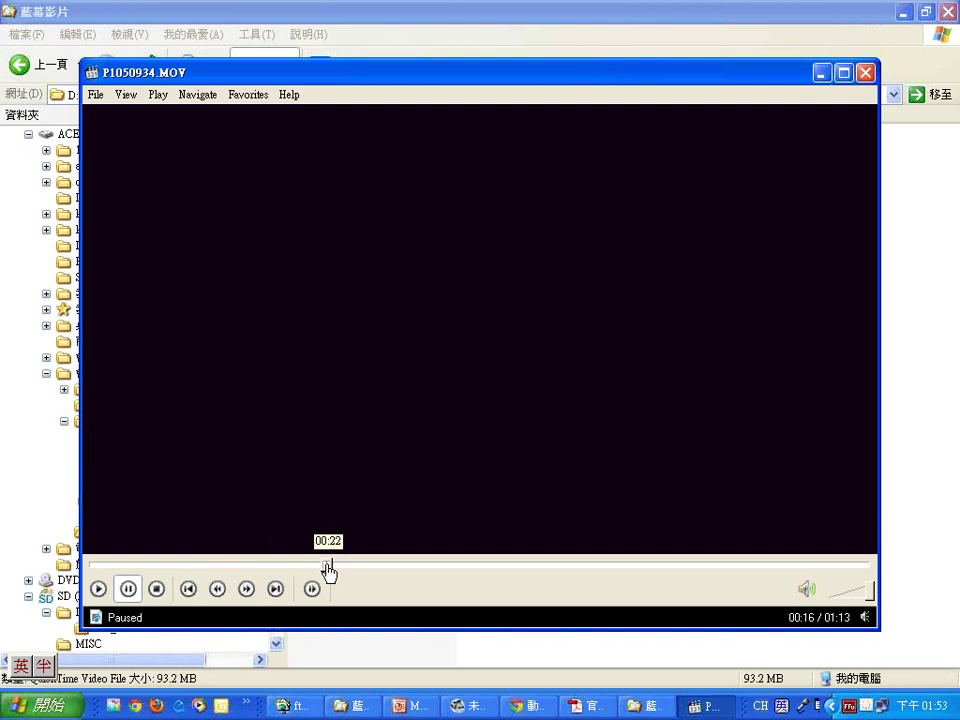
pyautogui.click(328, 572)
pyautogui.click(369, 573)
pyautogui.click(419, 574)
pyautogui.click(527, 573)
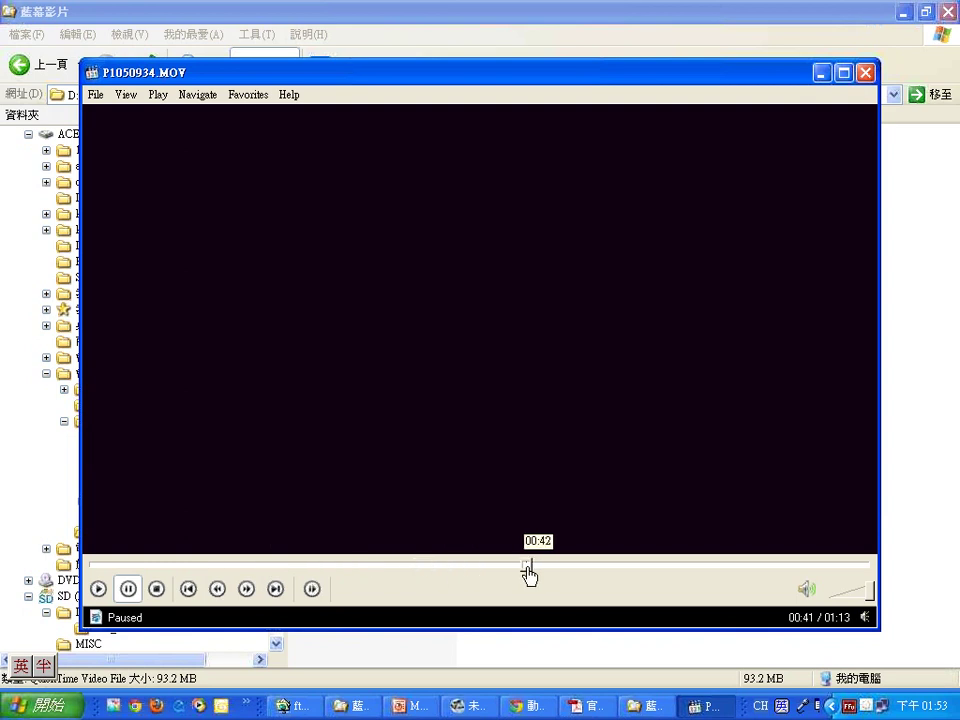
pyautogui.click(591, 573)
pyautogui.click(677, 575)
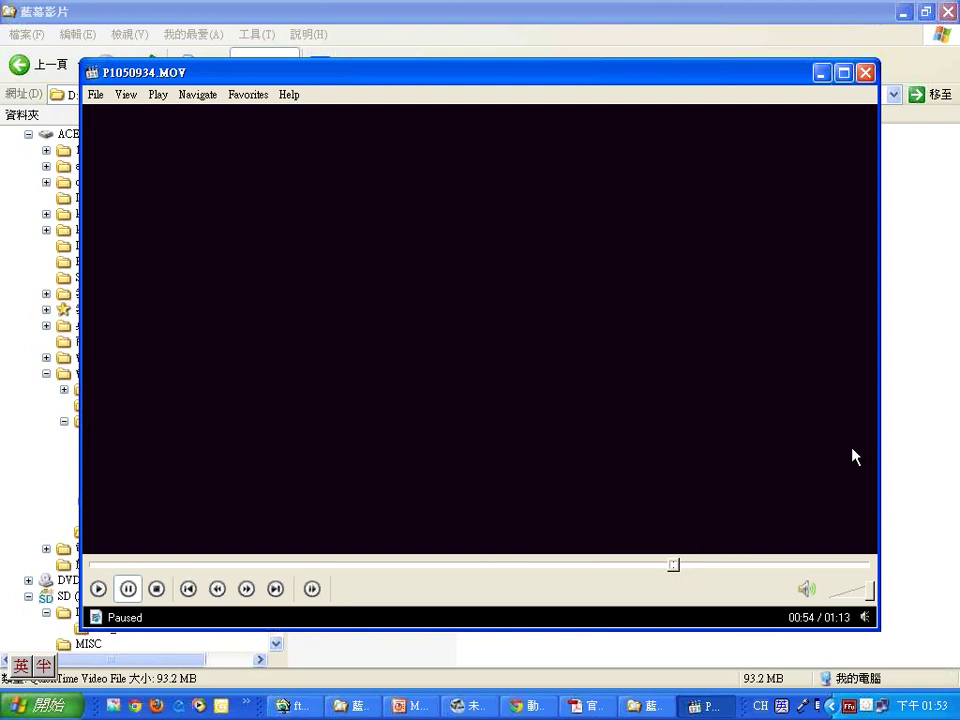
pyautogui.click(738, 573)
pyautogui.click(797, 573)
pyautogui.moveTo(825, 574); pyautogui.dragTo(855, 573)
pyautogui.click(865, 74)
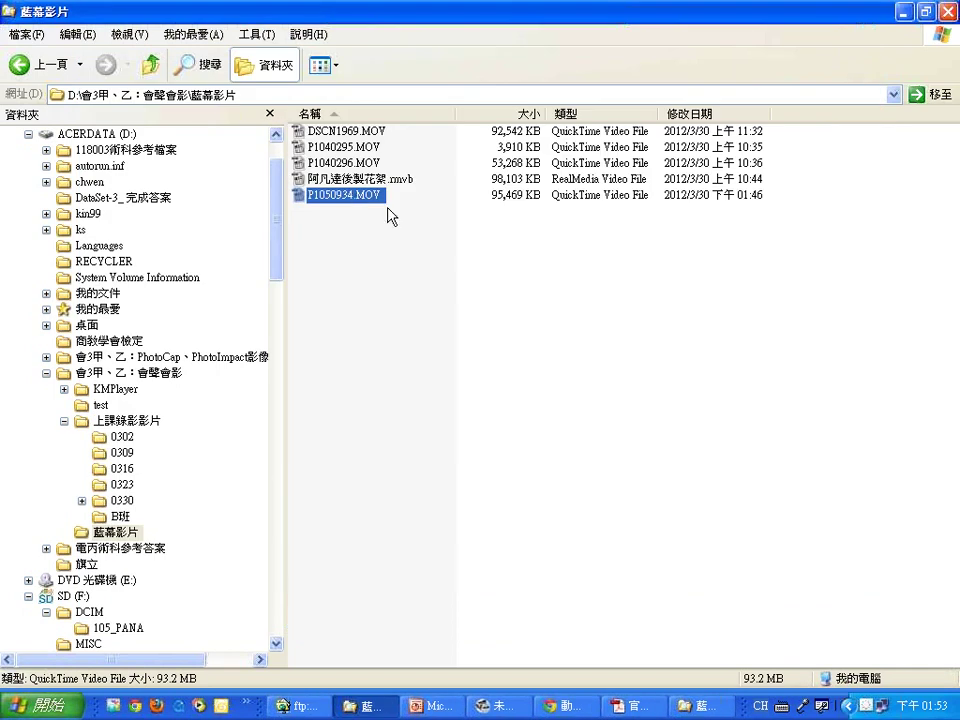
# - Add P1050934.MOV from the local folder to the VideoStudio overlay track, directly behind P1040296.MOV
pyautogui.moveTo(360, 196); pyautogui.dragTo(418, 559)
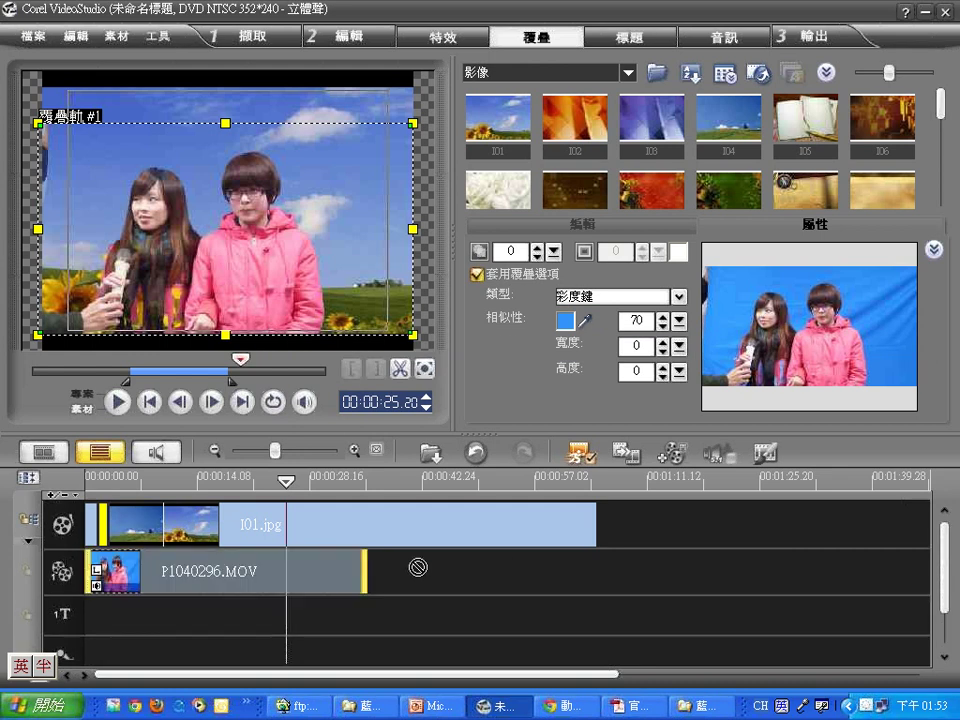
pyautogui.moveTo(418, 567); pyautogui.dragTo(418, 573)
pyautogui.click(418, 573)
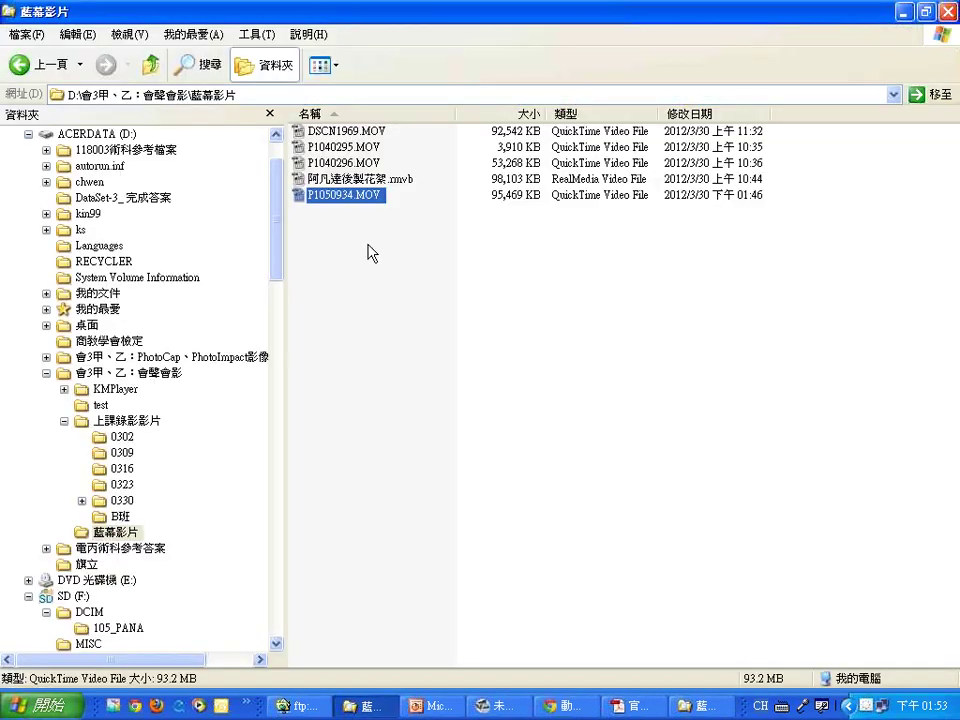
pyautogui.moveTo(380, 194); pyautogui.dragTo(375, 564)
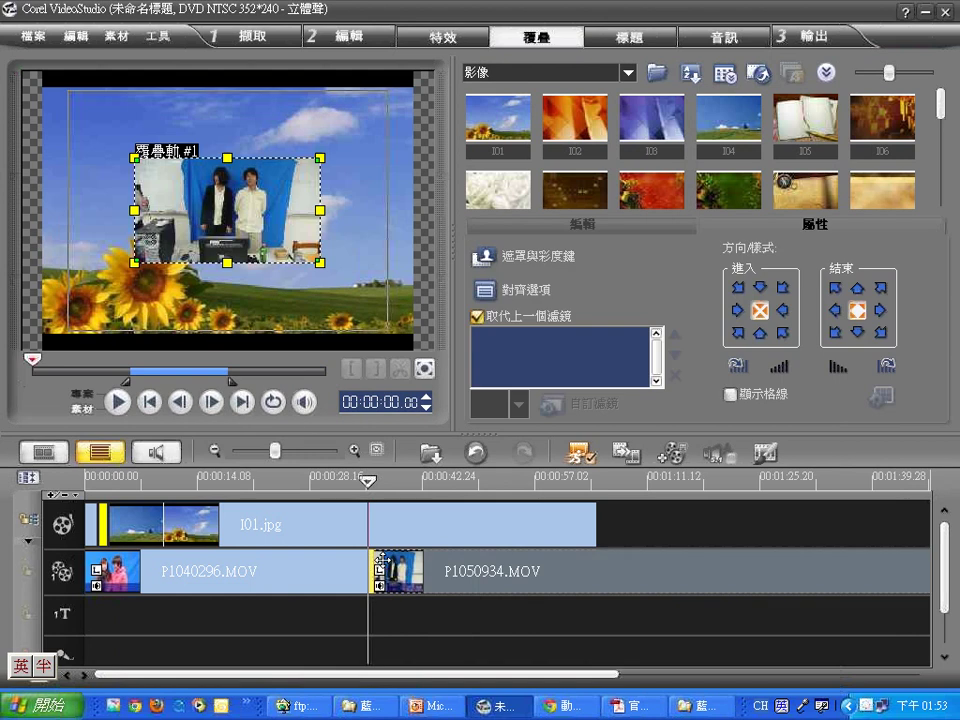
# - Enlarge the P1050934.MOV overlay to its original size (原始大小) and restore its aspect ratio (維持寬高比)
pyautogui.rightClick(230, 213)
pyautogui.click(278, 300)
pyautogui.rightClick(265, 190)
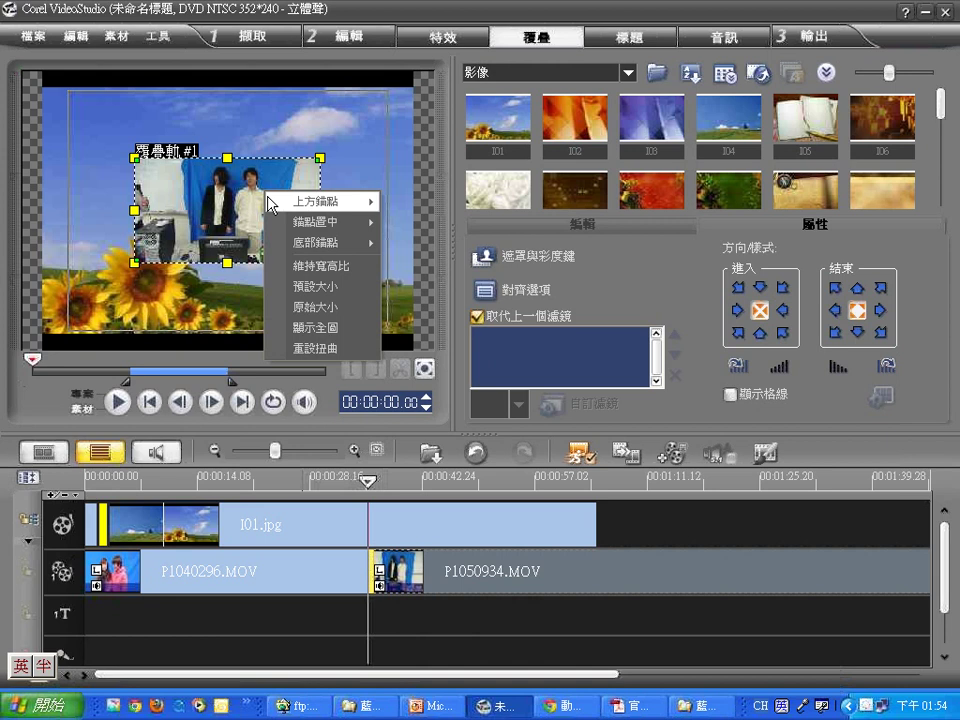
pyautogui.click(313, 305)
pyautogui.rightClick(253, 194)
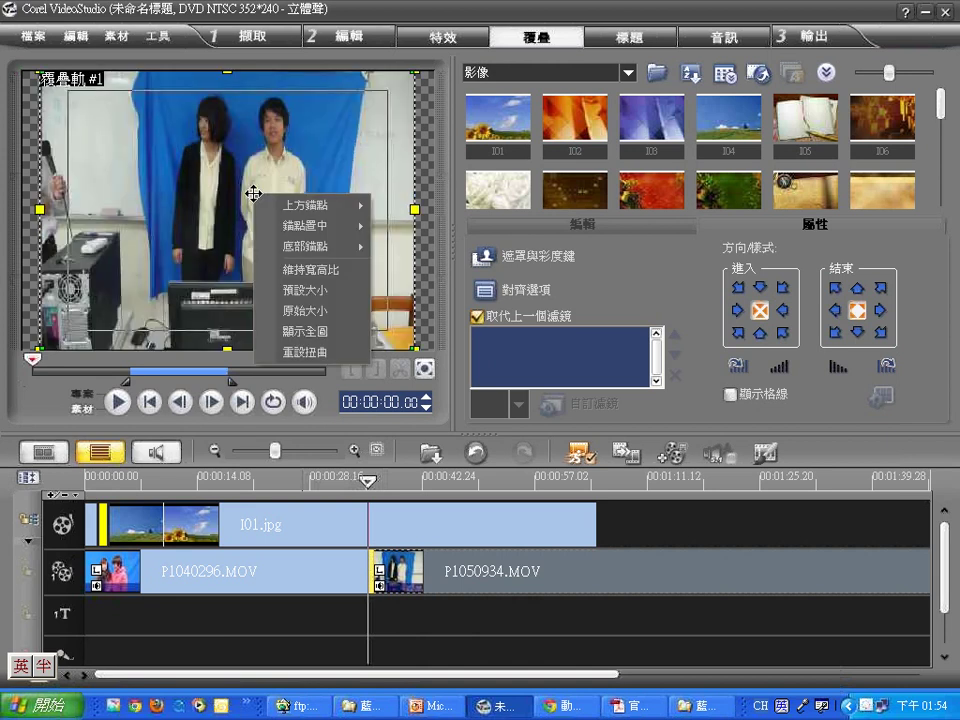
pyautogui.click(296, 270)
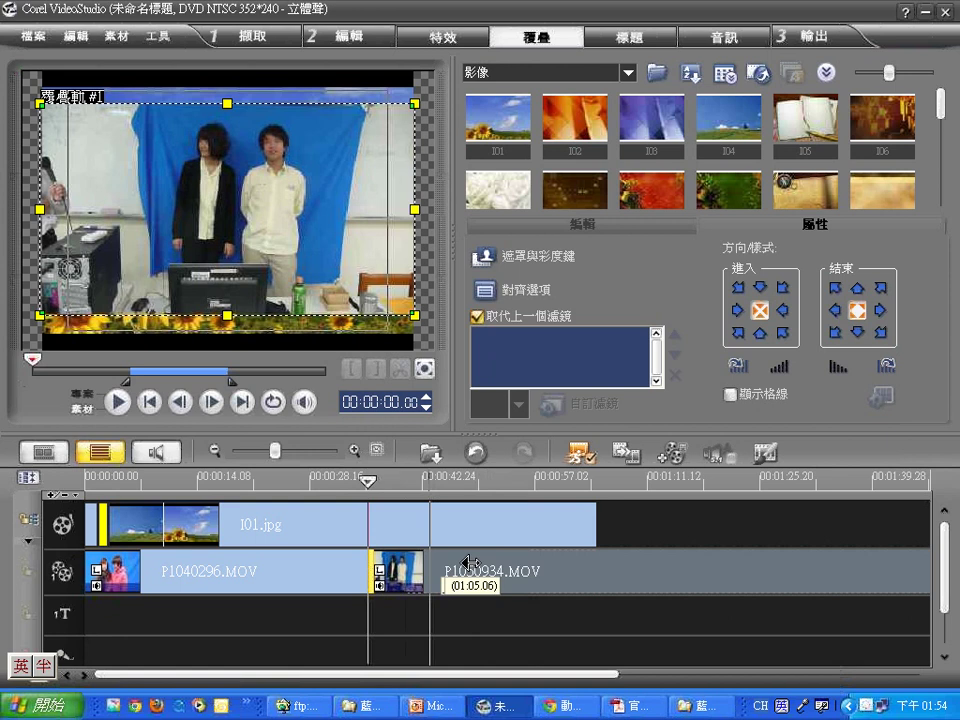
# - Trim the opening of P1050934.MOV to start at about 00:01:01.23 and place the clip against the end of P1040296.MOV
pyautogui.moveTo(820, 572); pyautogui.dragTo(404, 600)
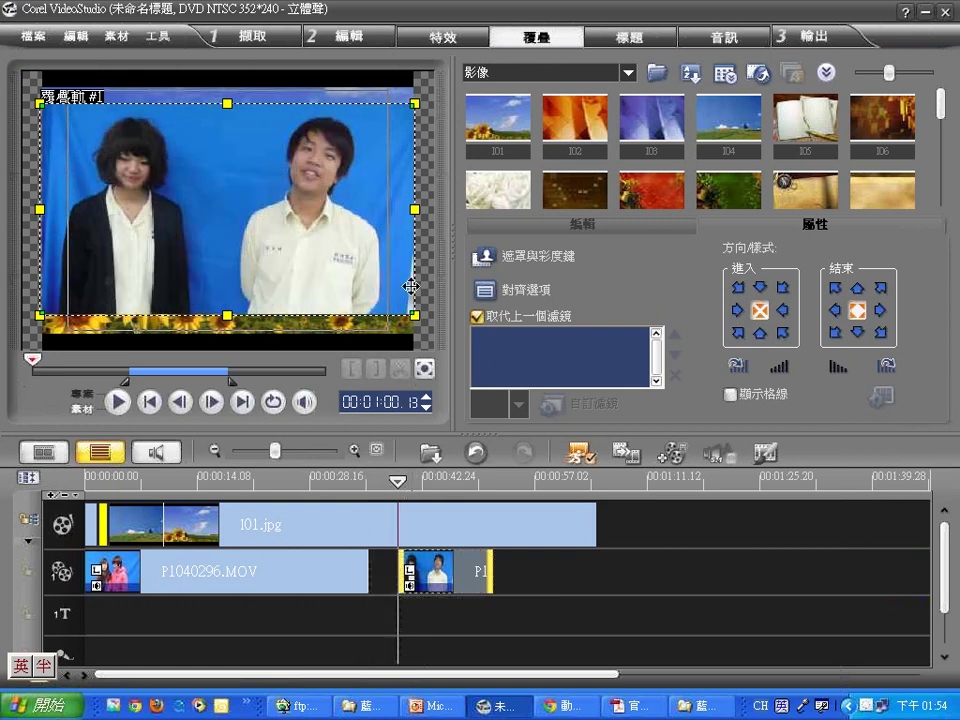
pyautogui.moveTo(401, 557)
pyautogui.mouseDown()
pyautogui.moveTo(398, 566)
pyautogui.moveTo(411, 567)
pyautogui.moveTo(402, 571)
pyautogui.mouseUp()
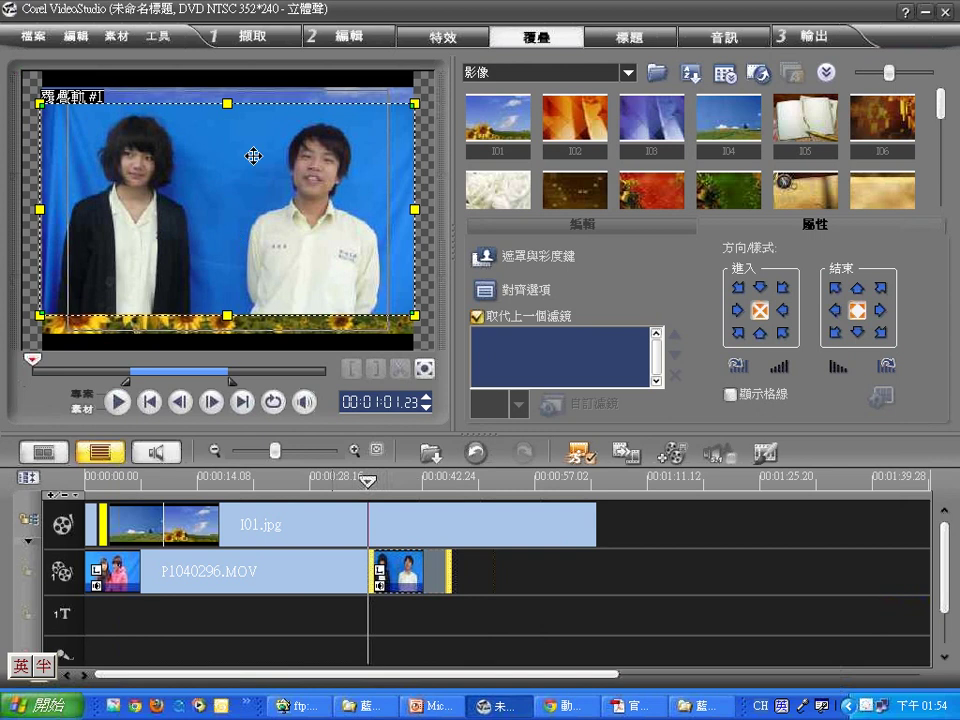
# - Apply the chroma key (彩度鍵) overlay option to P1050934.MOV and sample the blue backdrop as the key colour
pyautogui.click(487, 258)
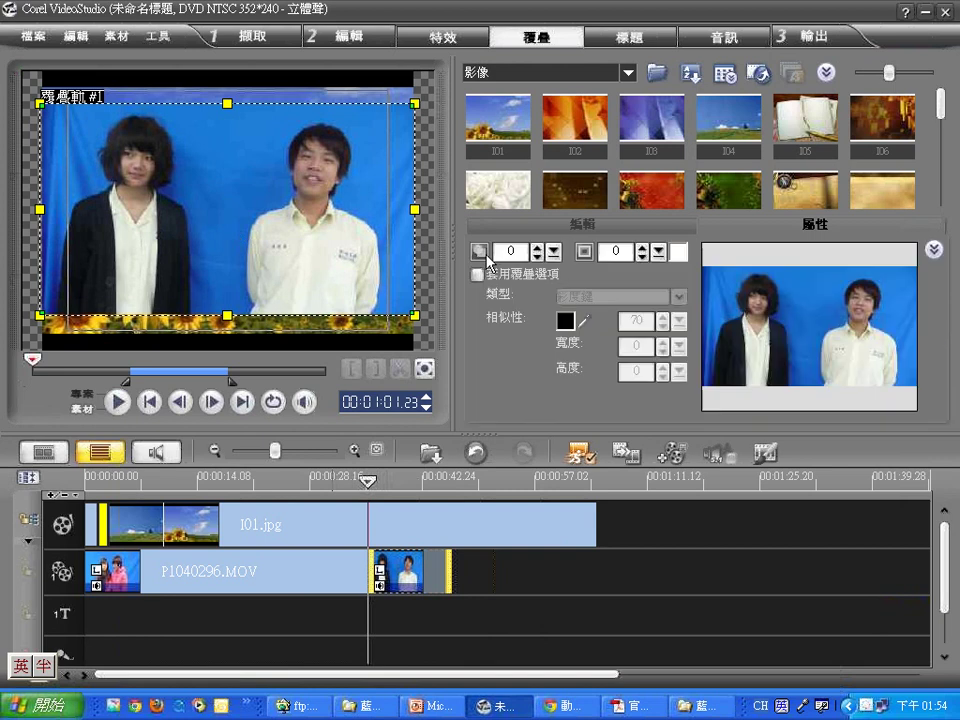
pyautogui.click(519, 284)
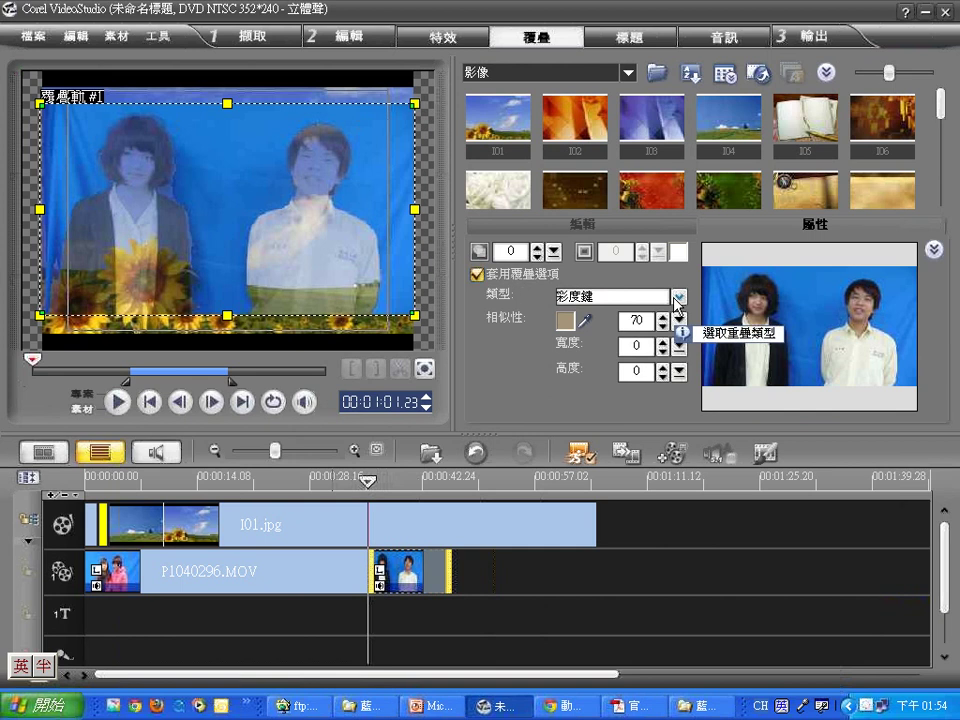
pyautogui.click(588, 321)
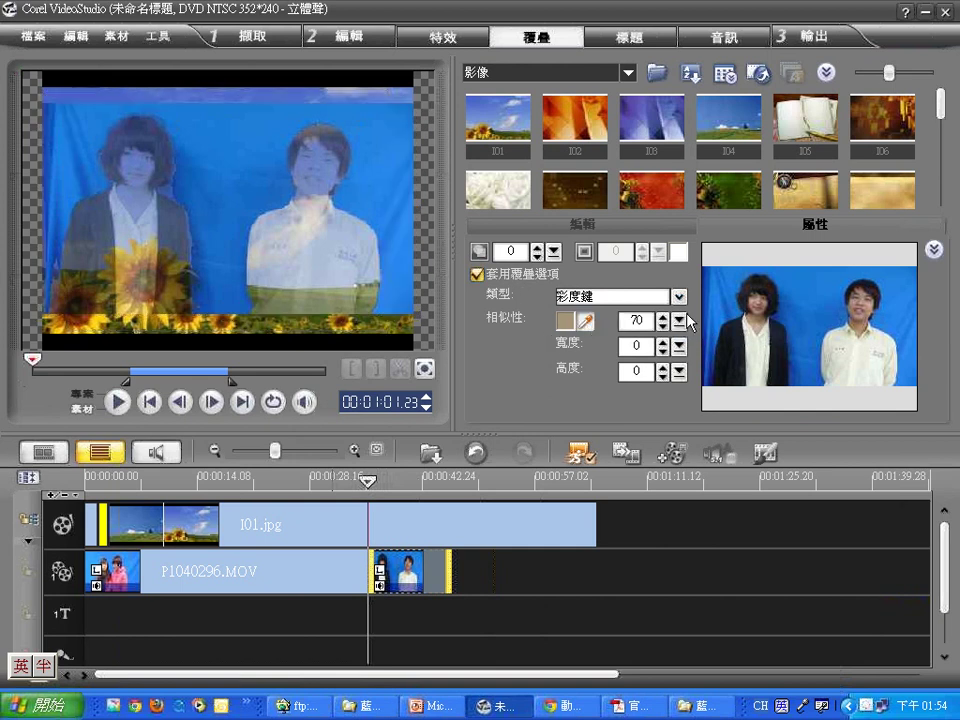
pyautogui.click(815, 305)
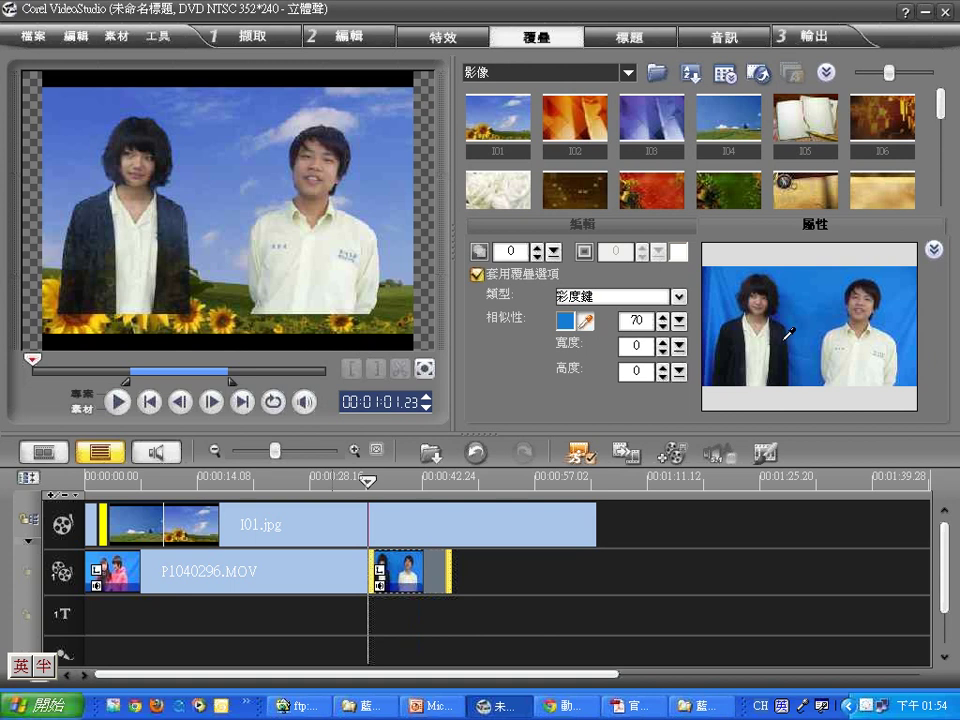
# - Lower the chroma key similarity (相似性) of P1050934.MOV to 39
pyautogui.click(679, 322)
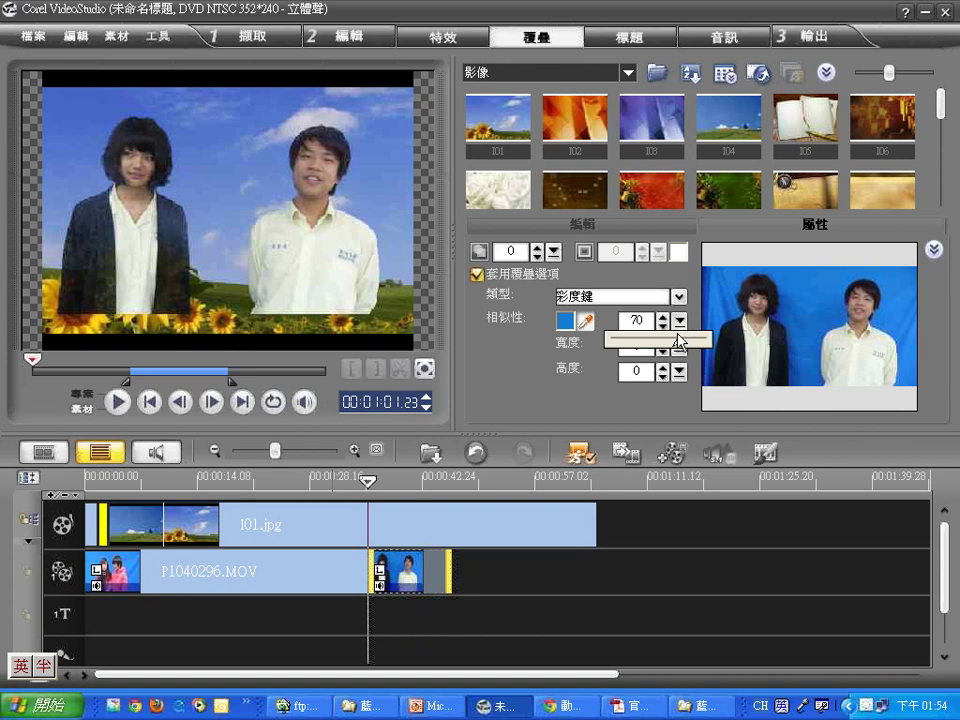
pyautogui.moveTo(677, 336); pyautogui.dragTo(653, 351)
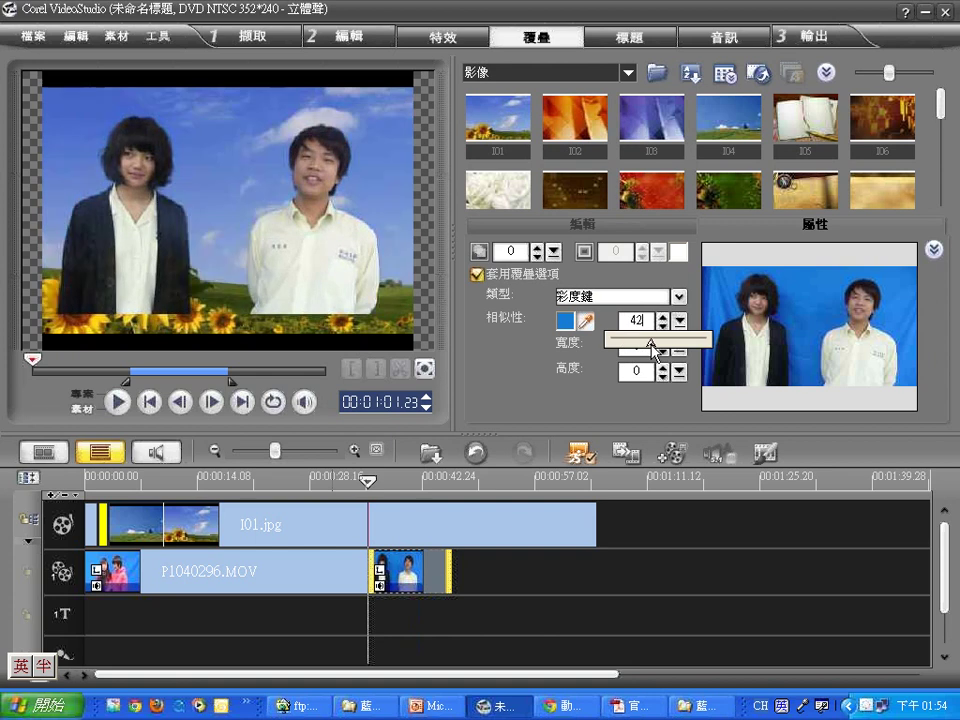
pyautogui.click(240, 268)
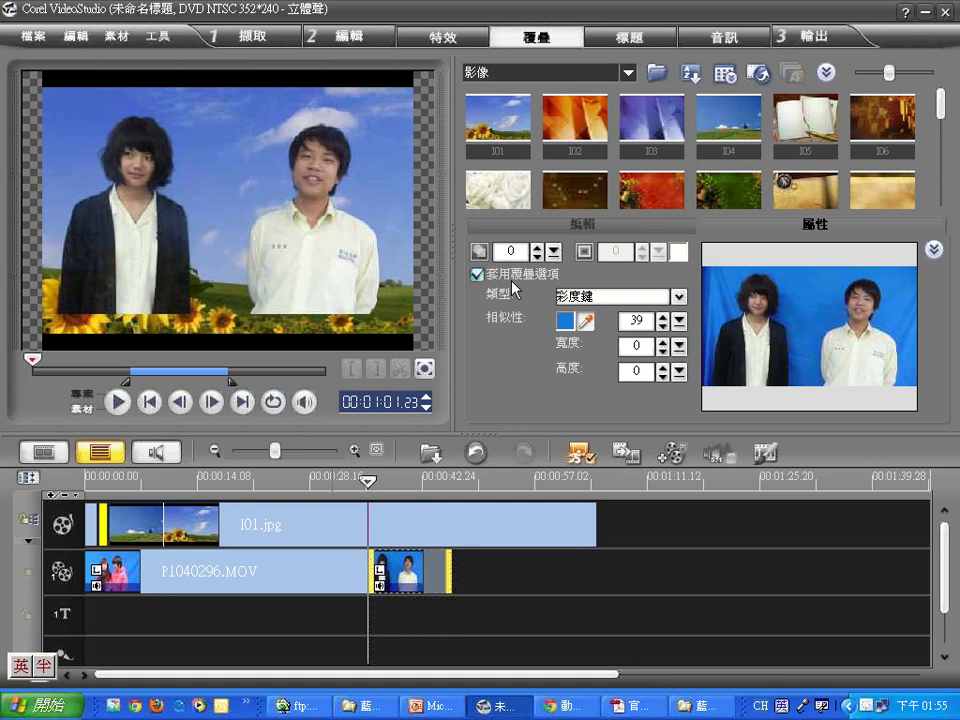
# - Set the playhead to 00:00:39.14 and move the P1050934.MOV overlay down to the lower edge of the background picture
pyautogui.click(419, 531)
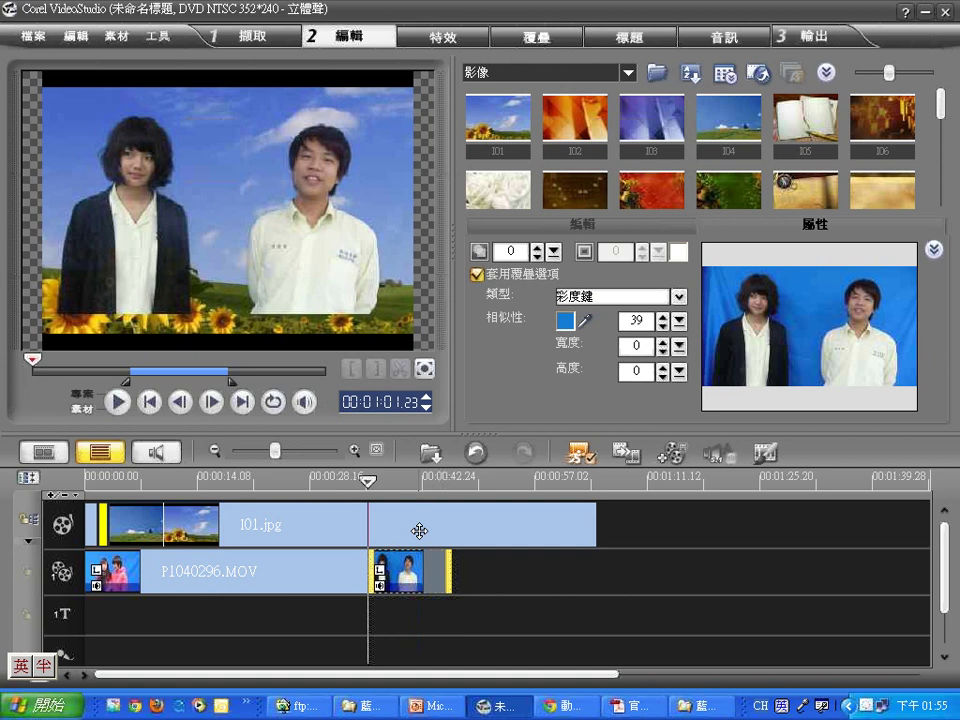
pyautogui.click(410, 480)
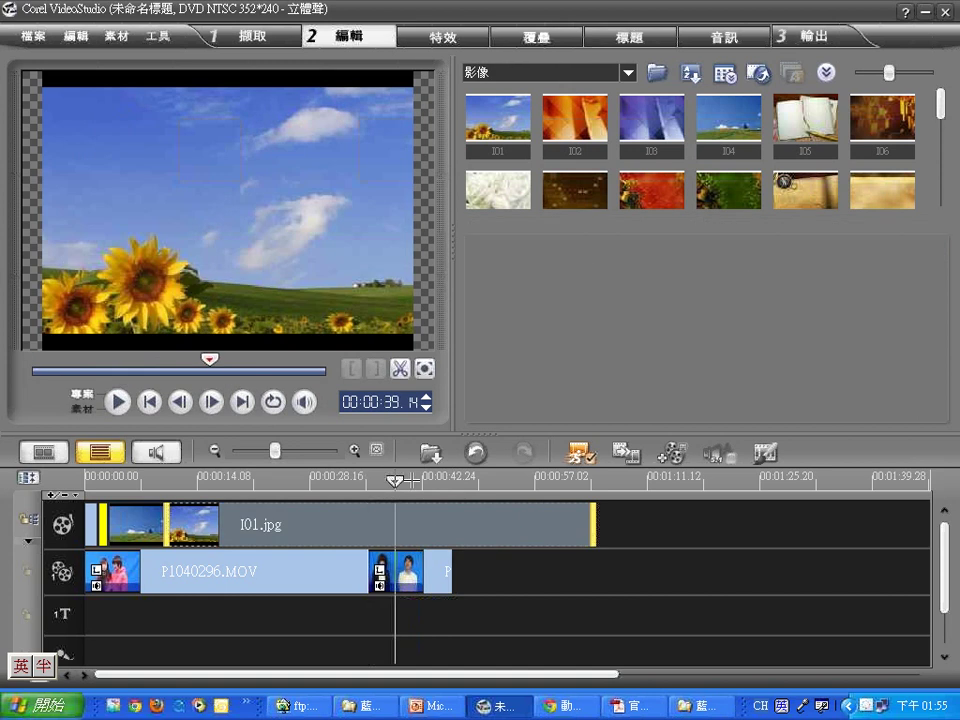
pyautogui.click(418, 565)
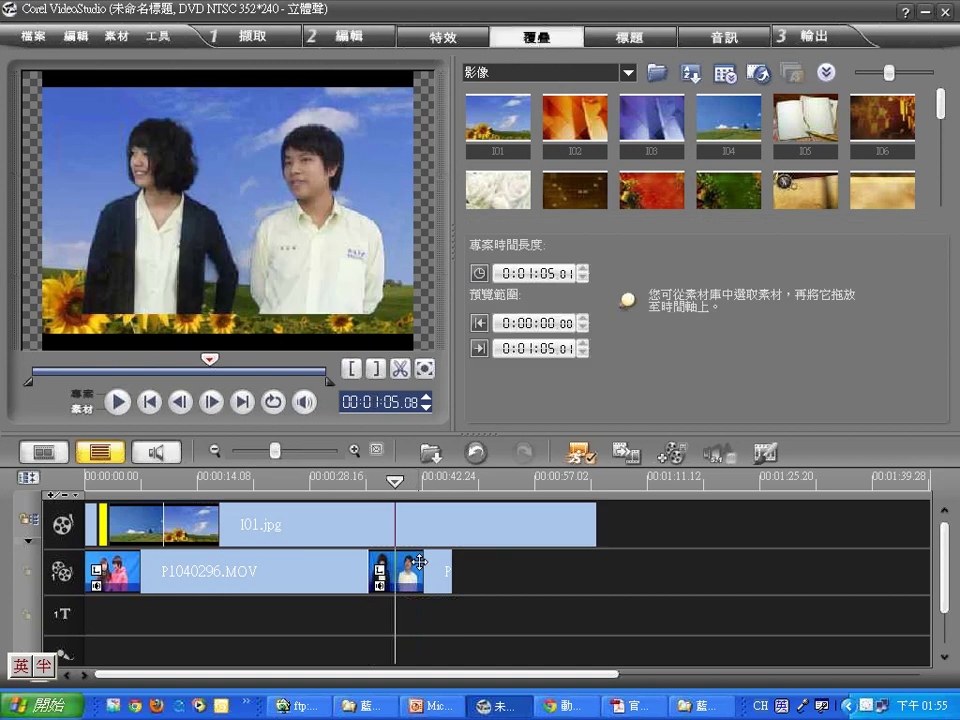
pyautogui.moveTo(343, 255); pyautogui.dragTo(341, 280)
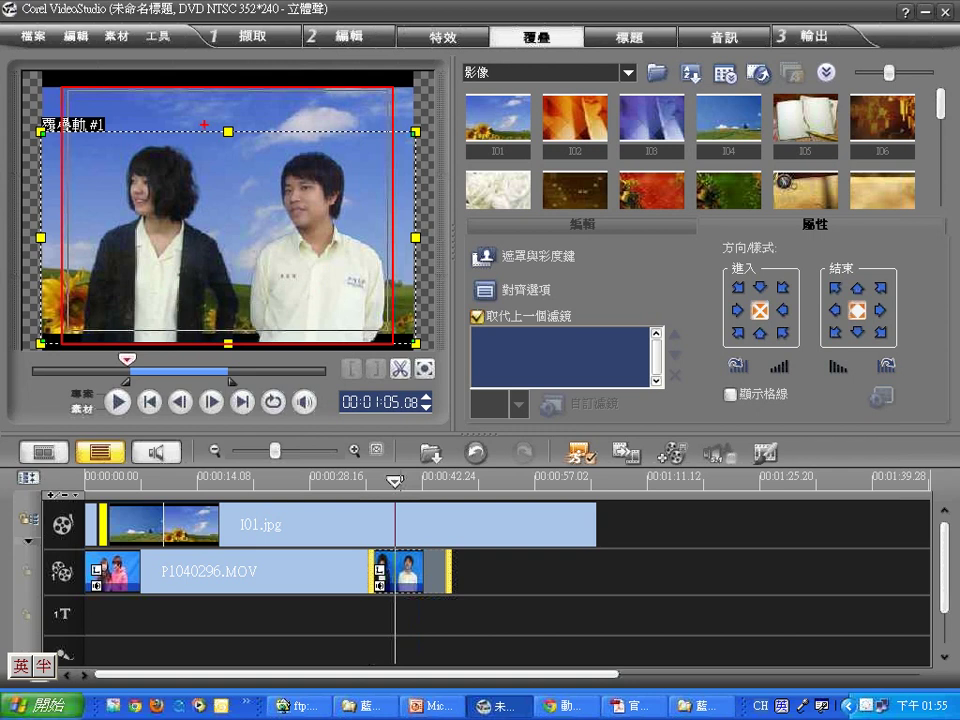
pyautogui.moveTo(181, 106)
pyautogui.mouseDown()
pyautogui.moveTo(195, 100)
pyautogui.moveTo(190, 120)
pyautogui.moveTo(205, 132)
pyautogui.moveTo(200, 95)
pyautogui.moveTo(205, 112)
pyautogui.moveTo(288, 140)
pyautogui.moveTo(345, 110)
pyautogui.moveTo(330, 140)
pyautogui.moveTo(390, 96)
pyautogui.moveTo(370, 135)
pyautogui.moveTo(388, 134)
pyautogui.mouseUp()
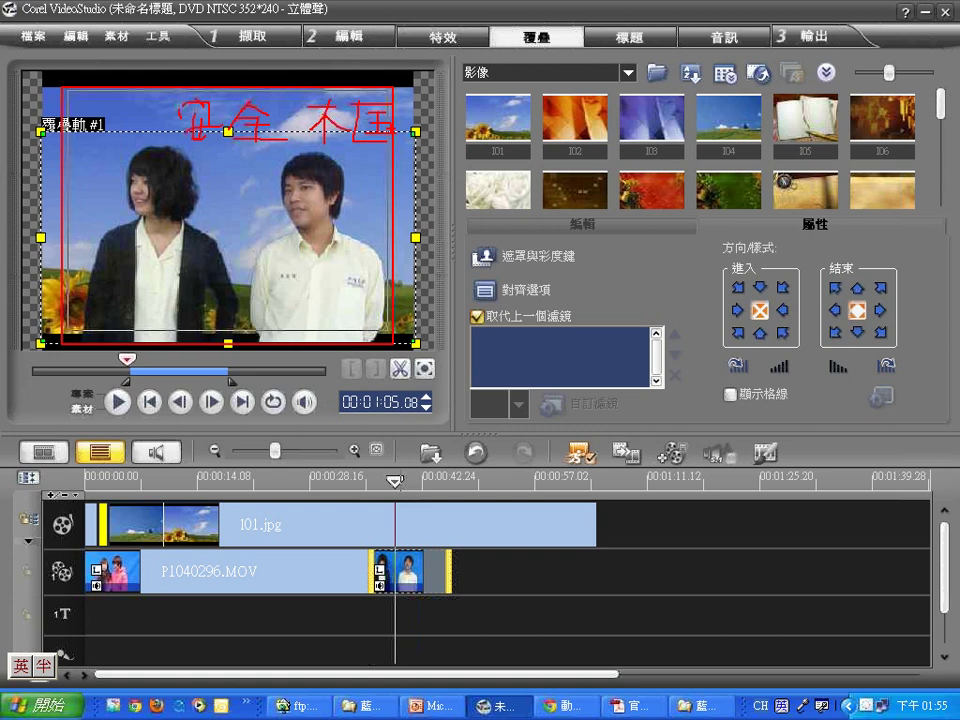
pyautogui.moveTo(39, 68); pyautogui.dragTo(47, 88)
pyautogui.moveTo(60, 343)
pyautogui.mouseDown()
pyautogui.moveTo(80, 362)
pyautogui.moveTo(58, 365)
pyautogui.mouseUp()
pyautogui.moveTo(410, 337); pyautogui.dragTo(400, 378)
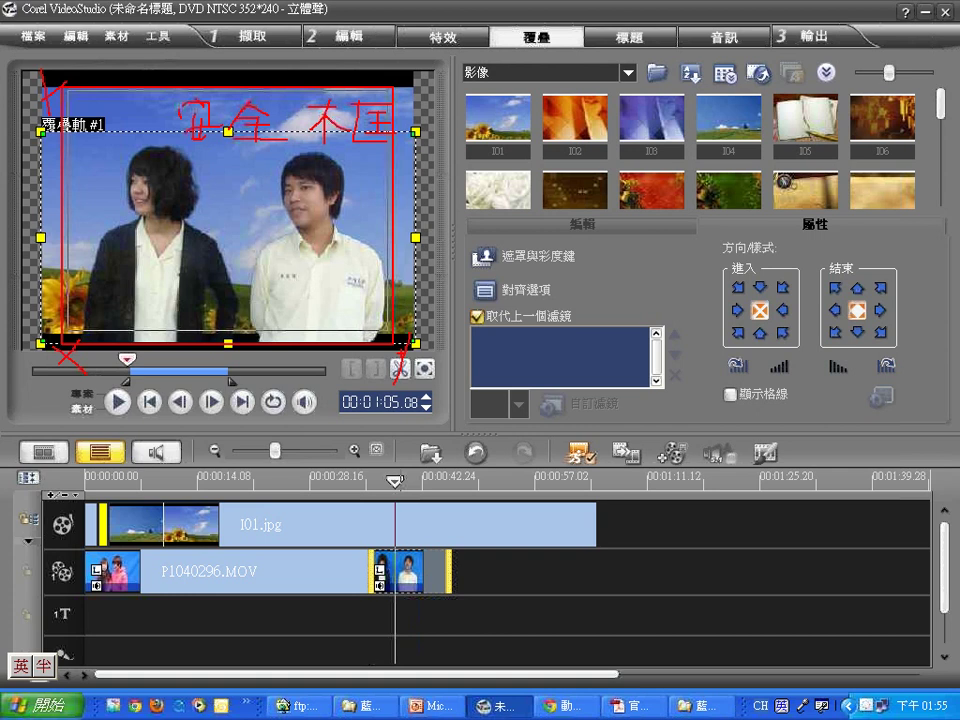
pyautogui.moveTo(405, 356); pyautogui.dragTo(448, 393)
pyautogui.moveTo(284, 297); pyautogui.dragTo(309, 302)
pyautogui.moveTo(318, 290)
pyautogui.mouseDown()
pyautogui.moveTo(321, 324)
pyautogui.moveTo(340, 337)
pyautogui.moveTo(367, 329)
pyautogui.mouseUp()
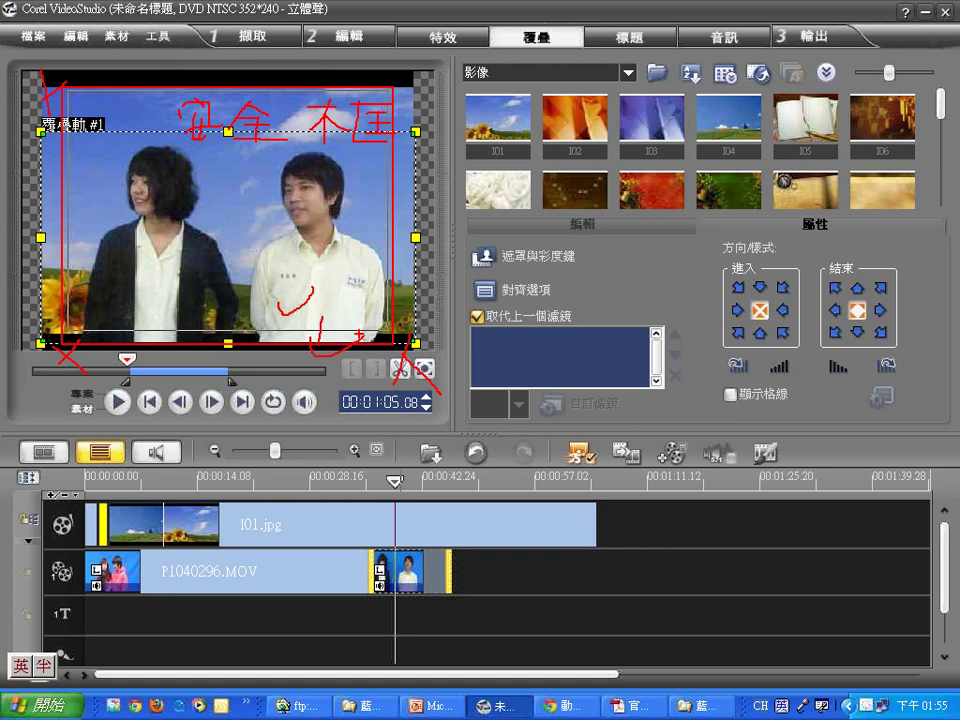
pyautogui.press('Escape')
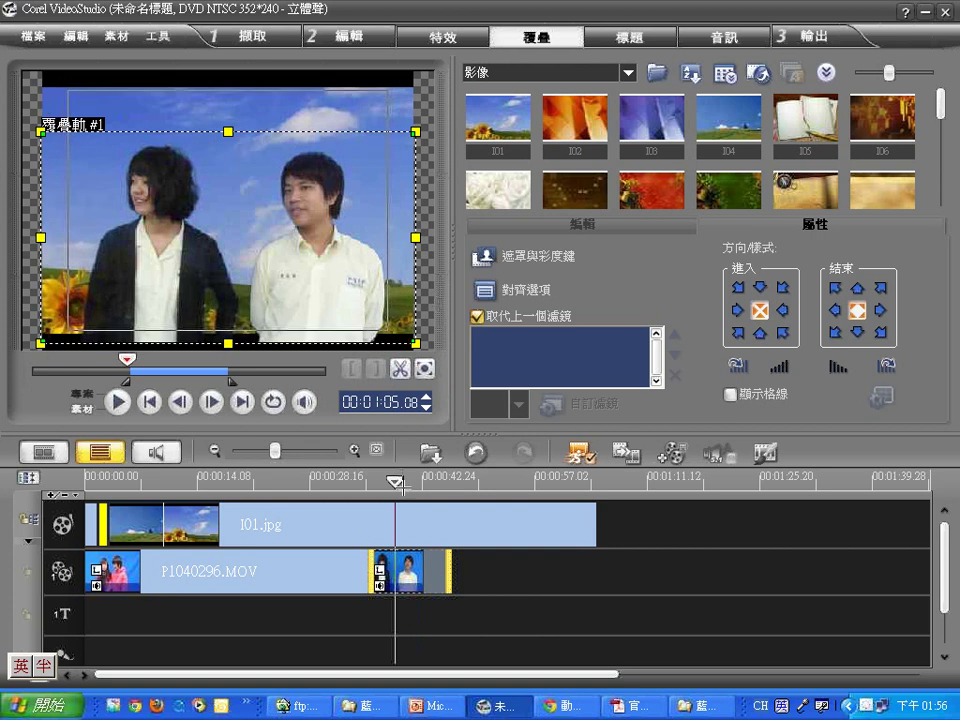
# - Add the open-notebook image I05 from the image library to the video track directly after I01.jpg
pyautogui.moveTo(398, 484)
pyautogui.mouseDown()
pyautogui.moveTo(413, 481)
pyautogui.moveTo(402, 481)
pyautogui.mouseUp()
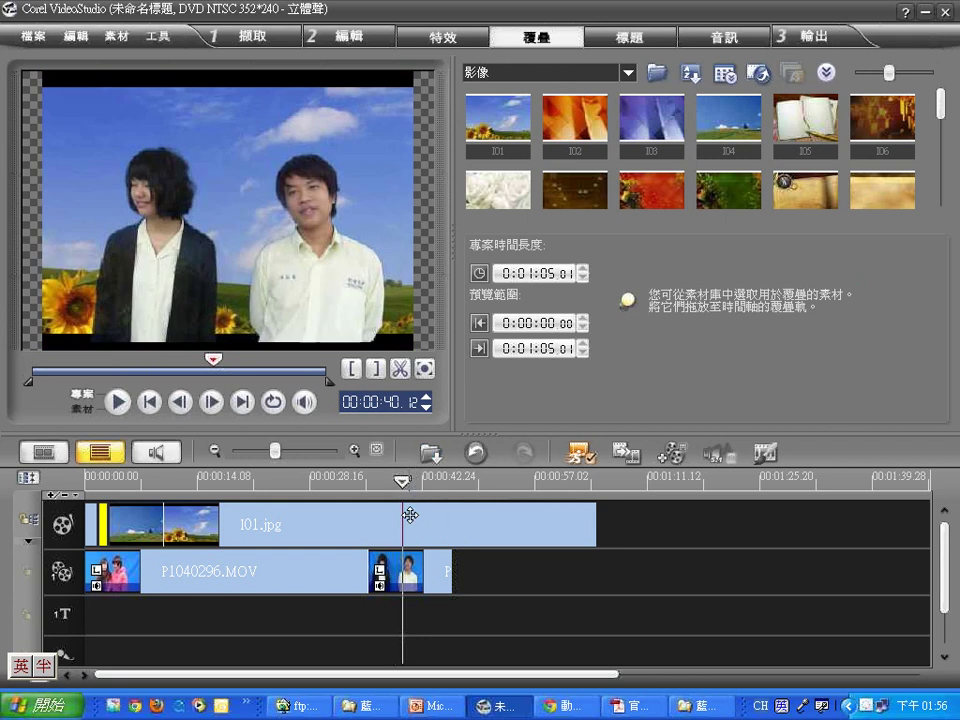
pyautogui.click(808, 192)
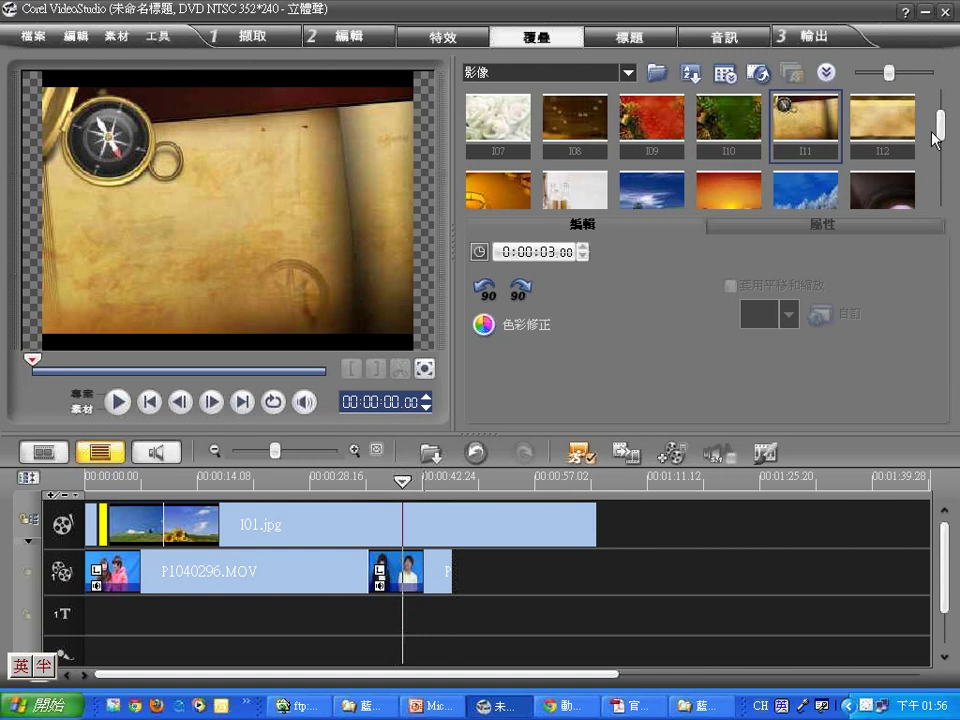
pyautogui.scroll(1, 935, 138)
pyautogui.click(810, 152)
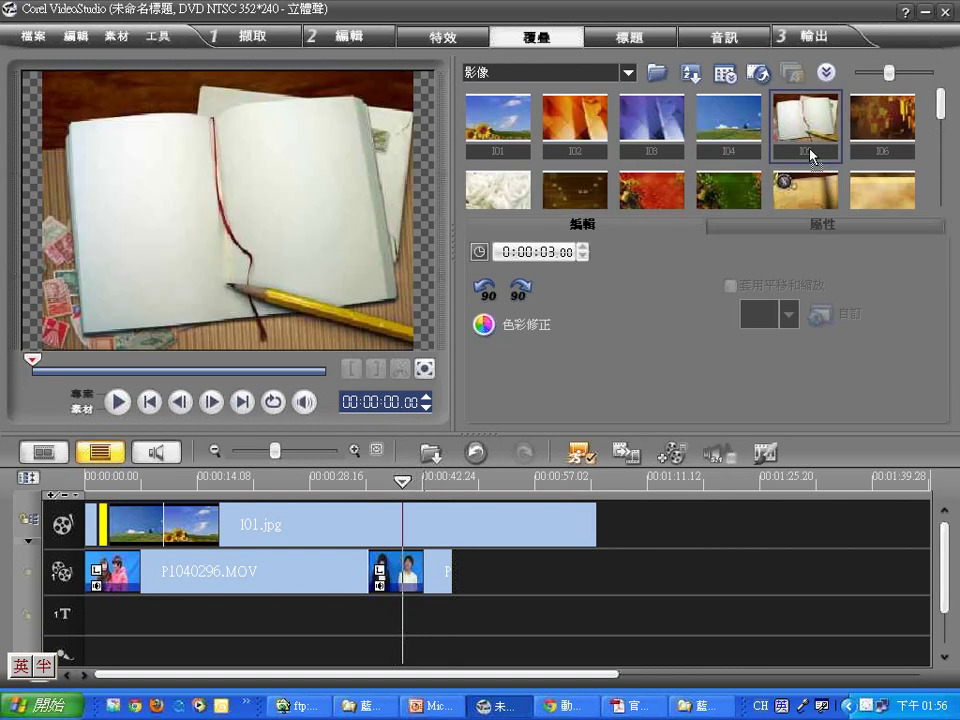
pyautogui.moveTo(810, 152); pyautogui.dragTo(606, 530)
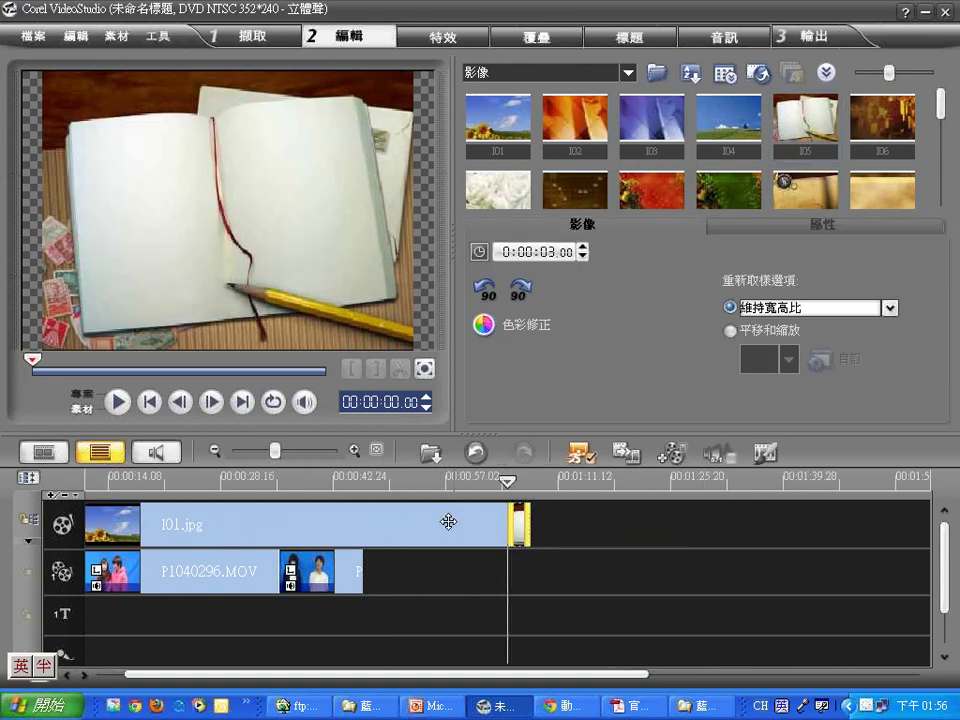
# - Delete I01.jpg from the video track and stretch I05.jpg to the end of the P1050934.MOV overlay
pyautogui.click(448, 522)
pyautogui.hotkey('ctrl', 'z')
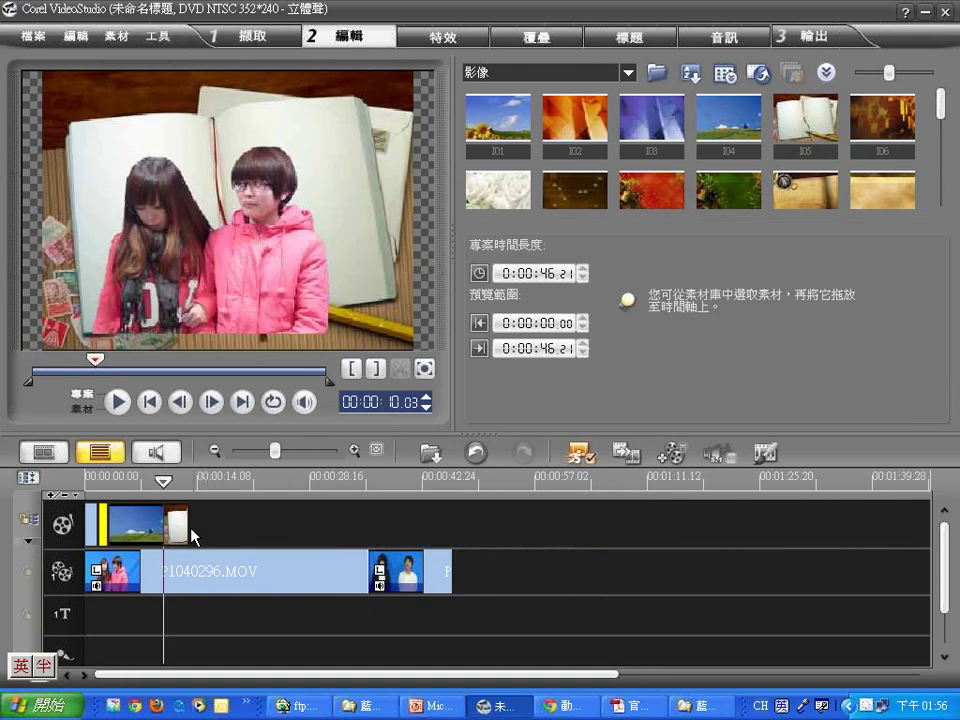
pyautogui.moveTo(193, 537); pyautogui.dragTo(460, 528)
pyautogui.click(330, 480)
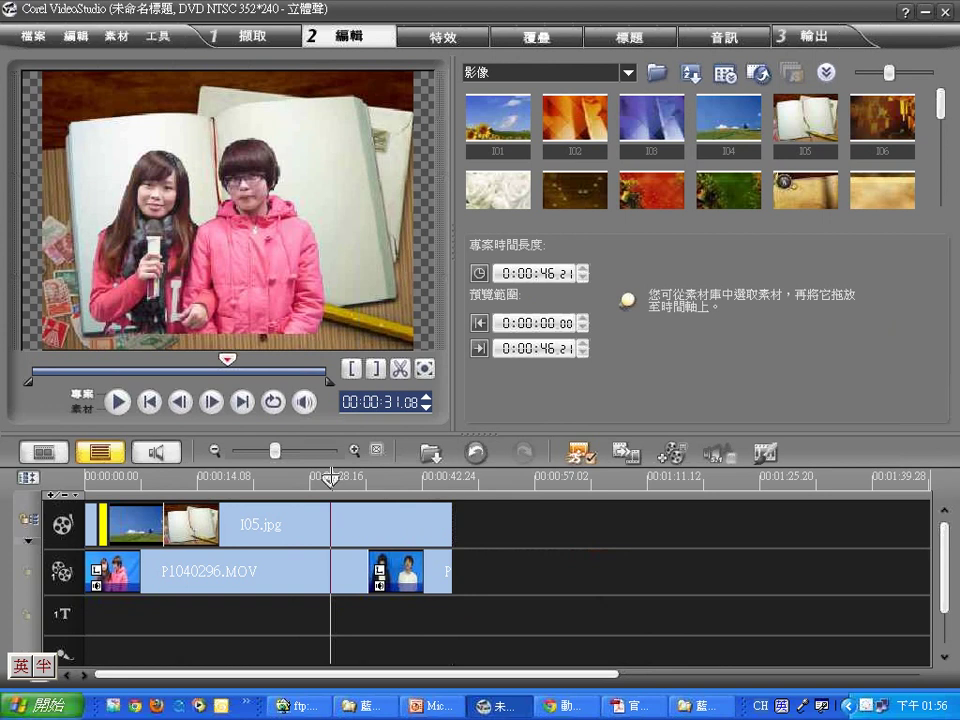
pyautogui.moveTo(330, 480); pyautogui.dragTo(430, 480)
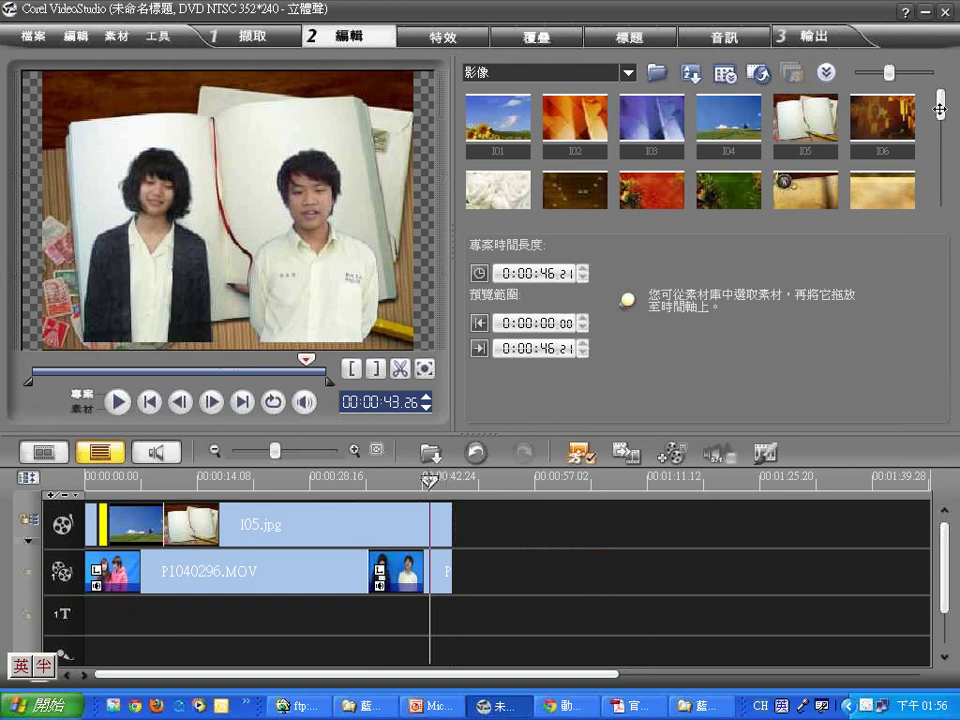
# - Add the dark lens image after I05.jpg on the video track and move the P1050934.MOV overlay beneath it
pyautogui.moveTo(940, 104); pyautogui.dragTo(940, 142)
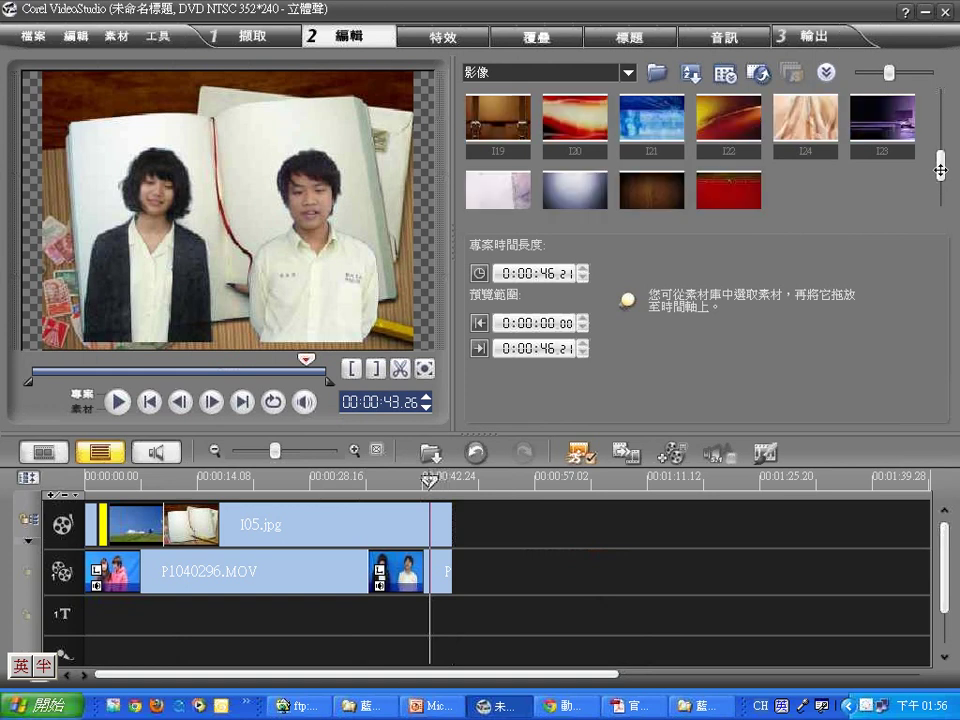
pyautogui.moveTo(905, 140); pyautogui.dragTo(413, 519)
pyautogui.click(434, 568)
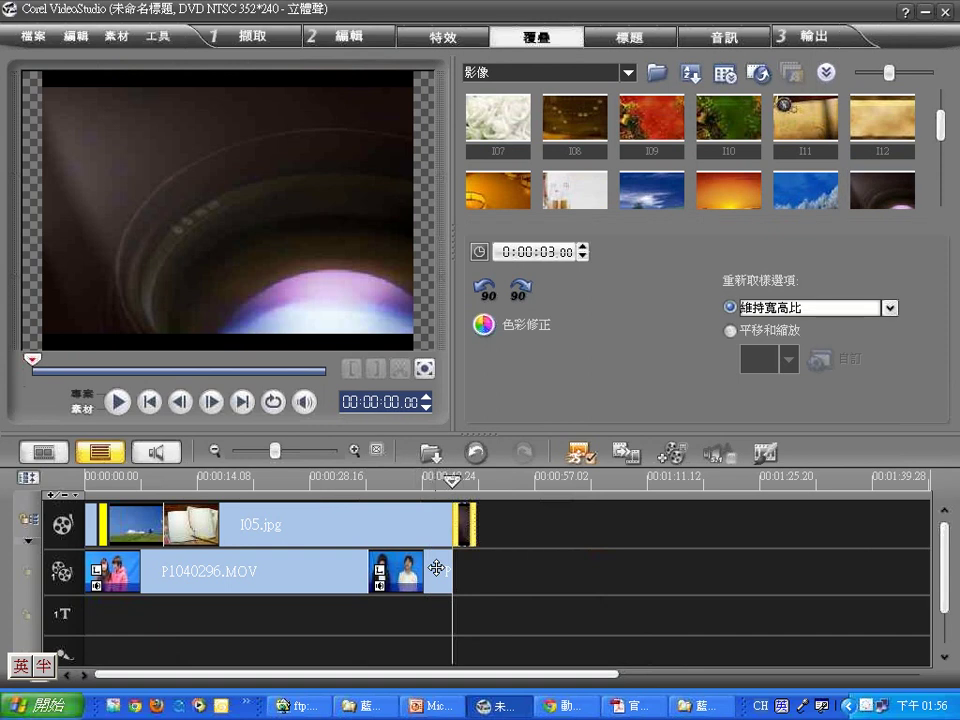
pyautogui.moveTo(434, 568); pyautogui.dragTo(483, 505)
pyautogui.click(467, 478)
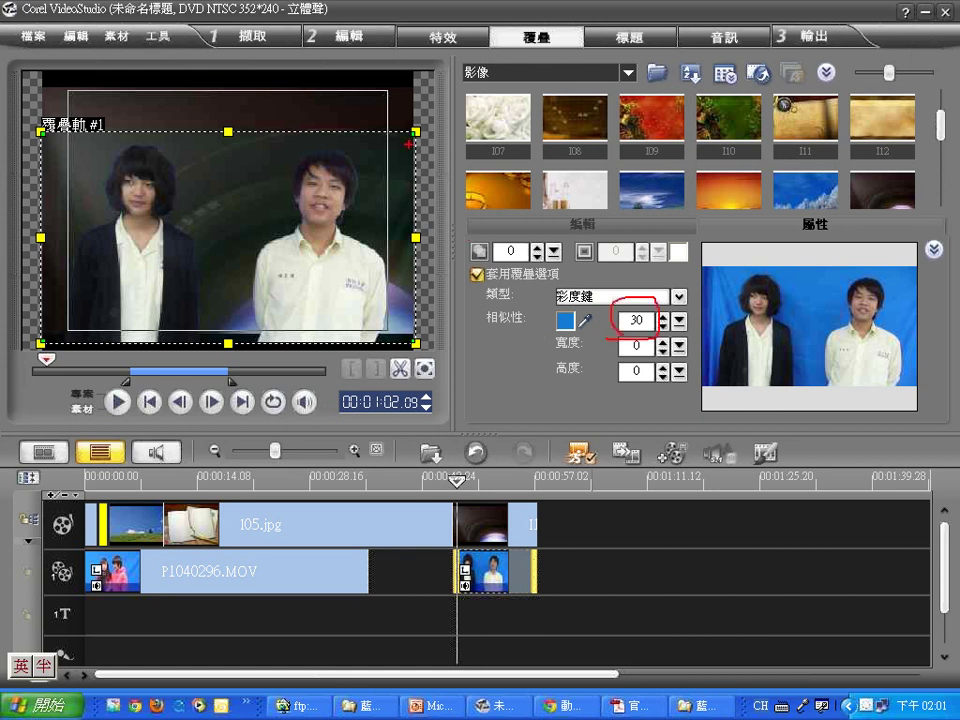
pyautogui.moveTo(408, 97)
pyautogui.mouseDown()
pyautogui.moveTo(352, 158)
pyautogui.moveTo(372, 152)
pyautogui.mouseUp()
pyautogui.moveTo(188, 130); pyautogui.dragTo(166, 157)
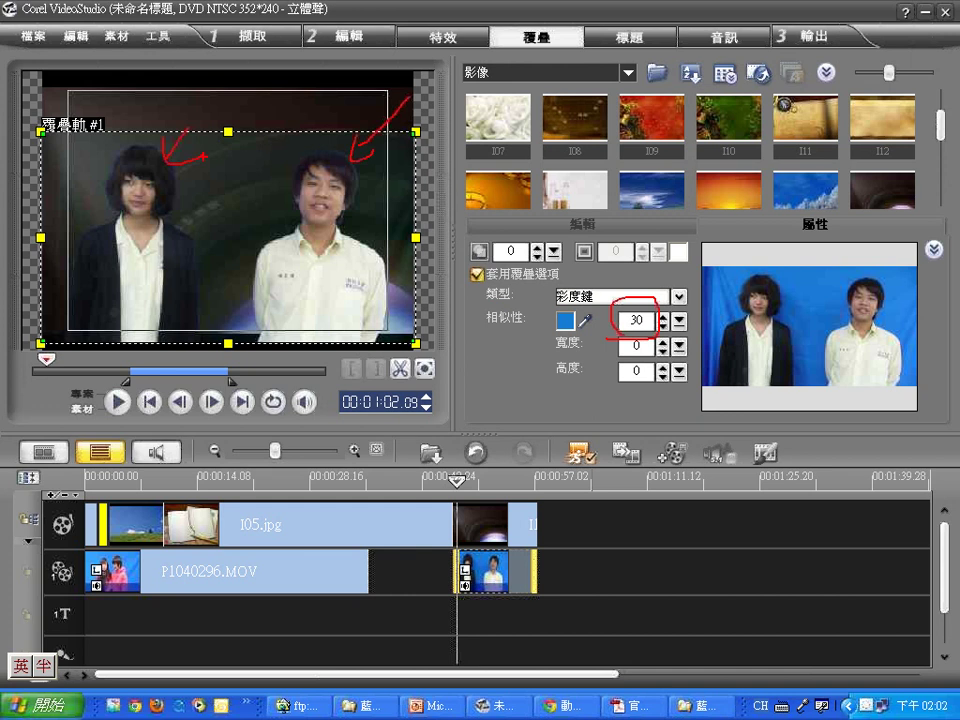
pyautogui.press('Escape')
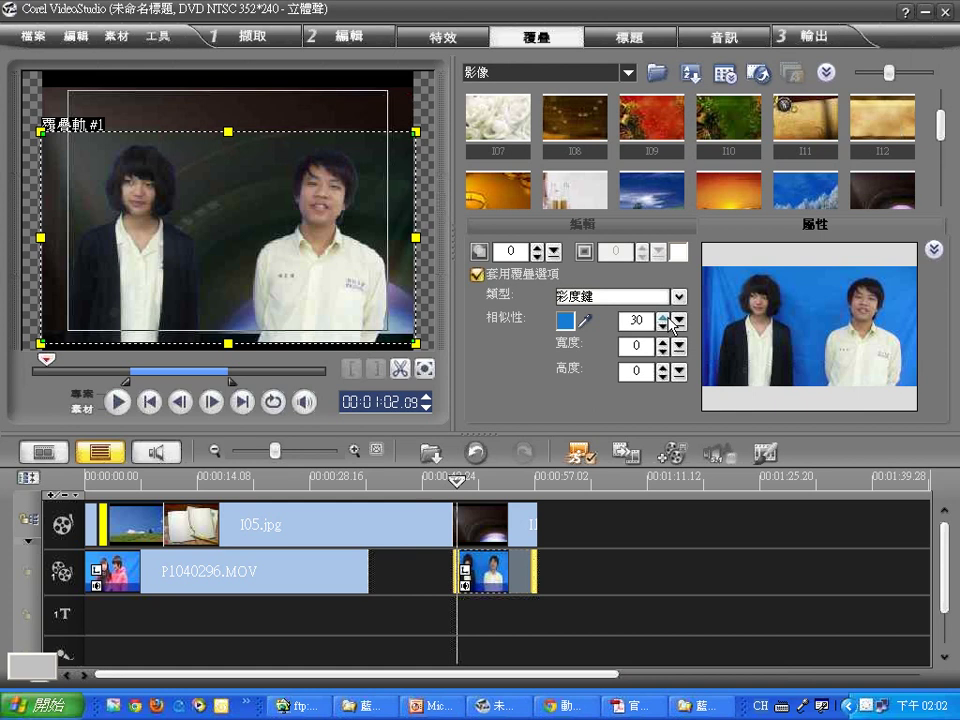
# - Set the chroma key similarity (相似性) of P1050934.MOV to 70 and play the clip to check the keying
pyautogui.click(662, 316)
pyautogui.click(662, 316)
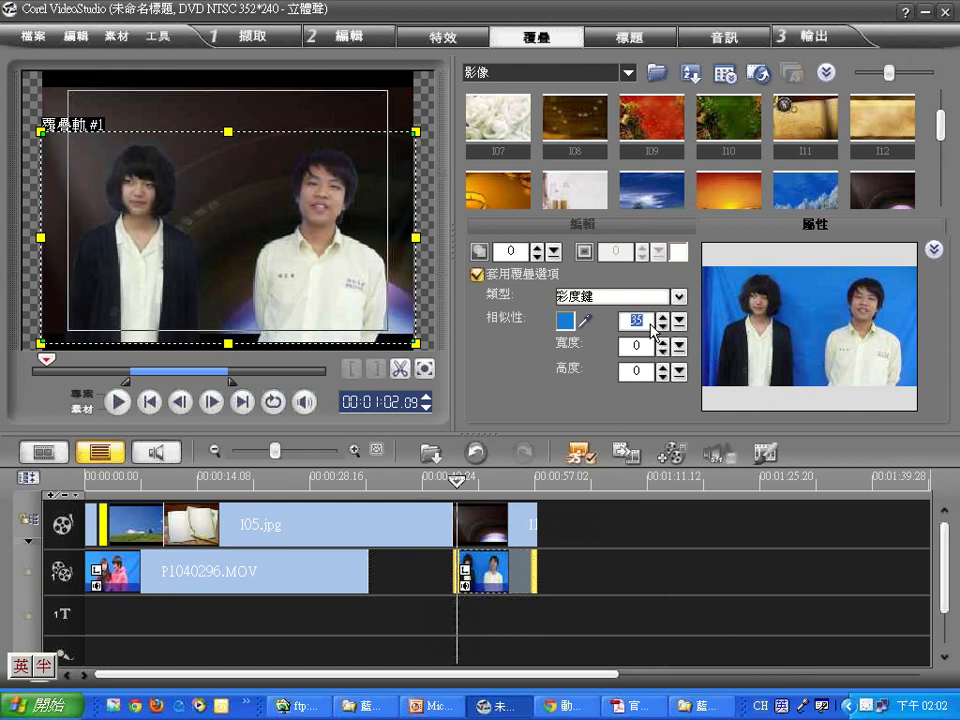
pyautogui.press('Delete')
pyautogui.press('Delete')
pyautogui.write('70')
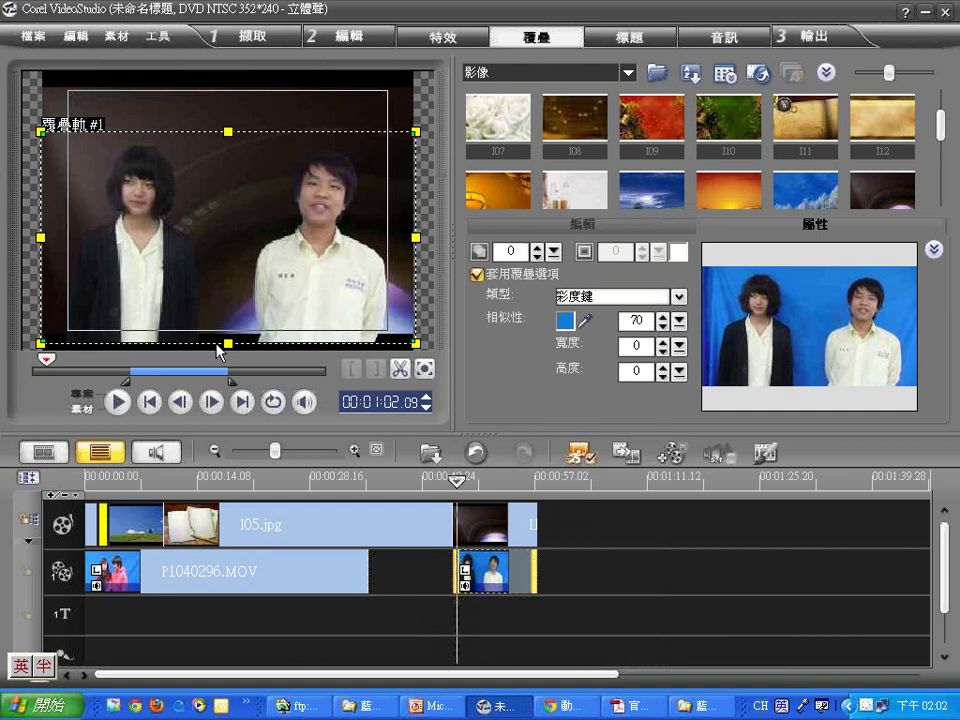
pyautogui.click(118, 401)
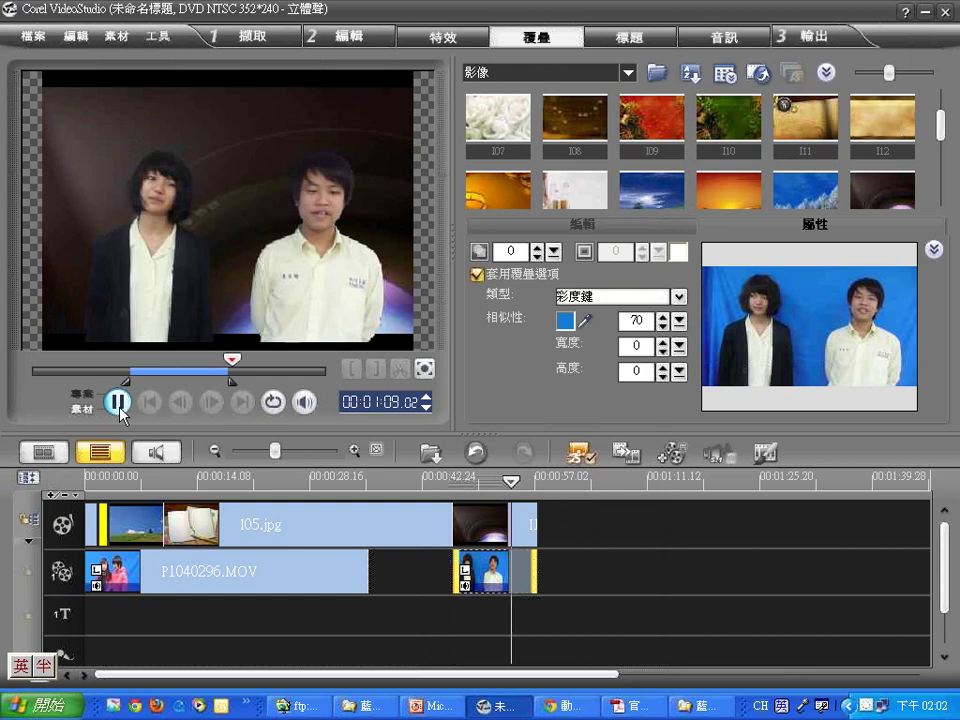
pyautogui.click(118, 402)
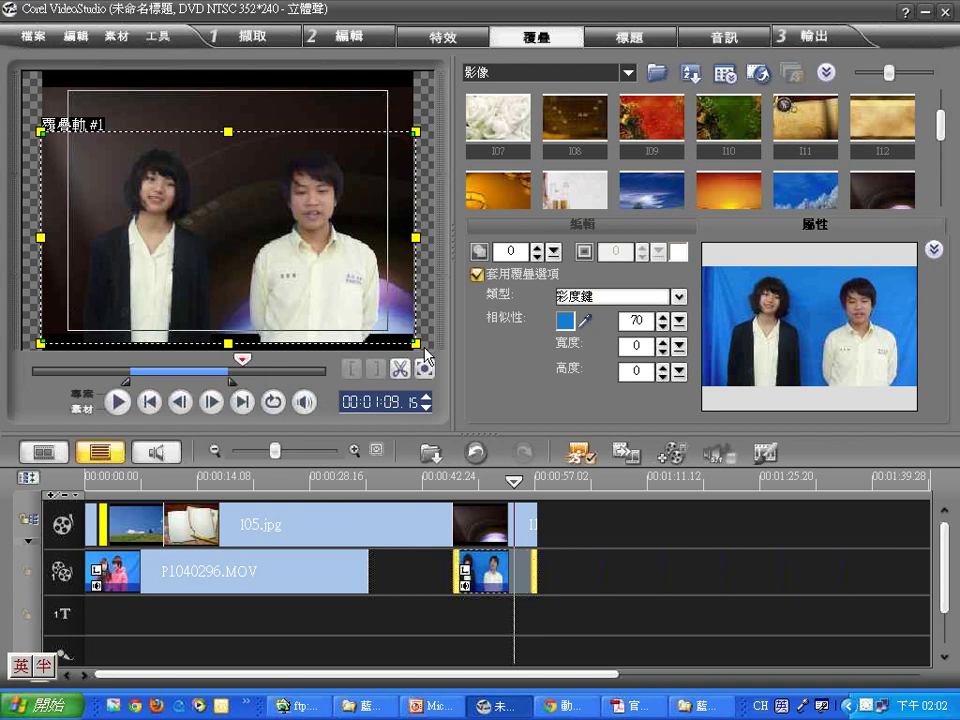
# - Shrink the P1050934.MOV overlay proportionally and place it in the lower-left corner of the background picture
pyautogui.moveTo(424, 347); pyautogui.dragTo(343, 326)
pyautogui.moveTo(300, 268); pyautogui.dragTo(272, 287)
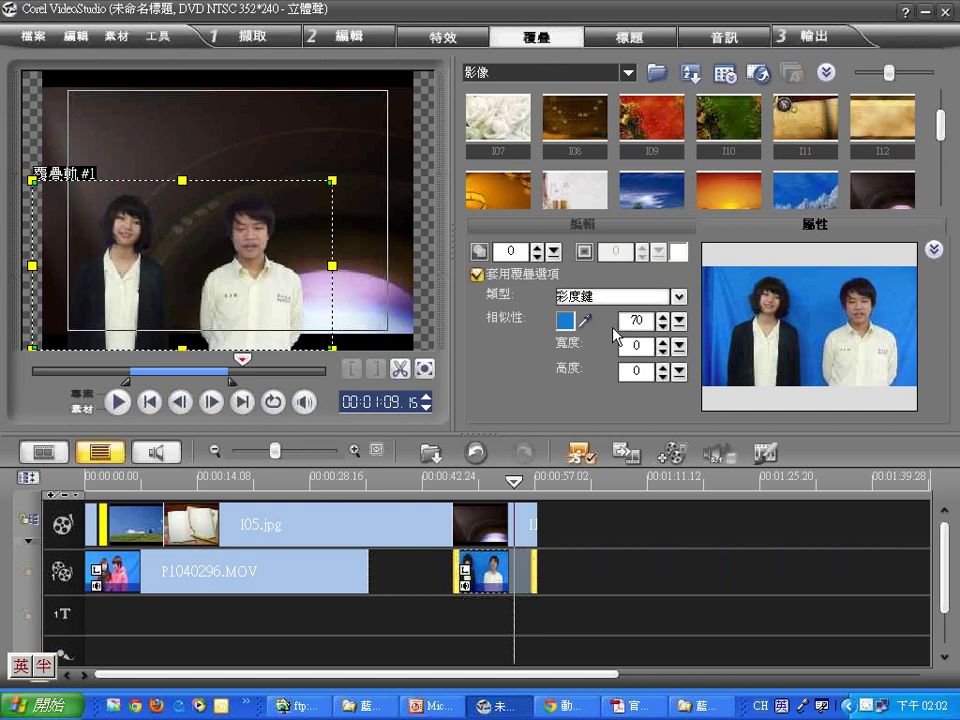
pyautogui.click(649, 226)
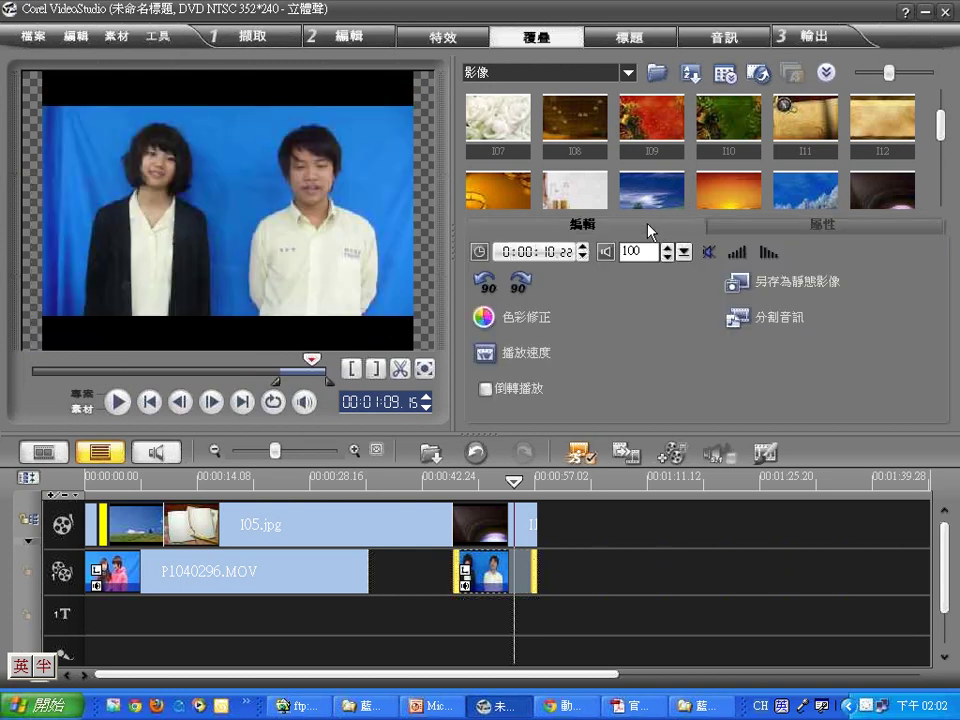
# - Show all video filters (視訊濾鏡) in the library and apply the 舊底片 filter to the P1050934.MOV overlay
pyautogui.click(594, 74)
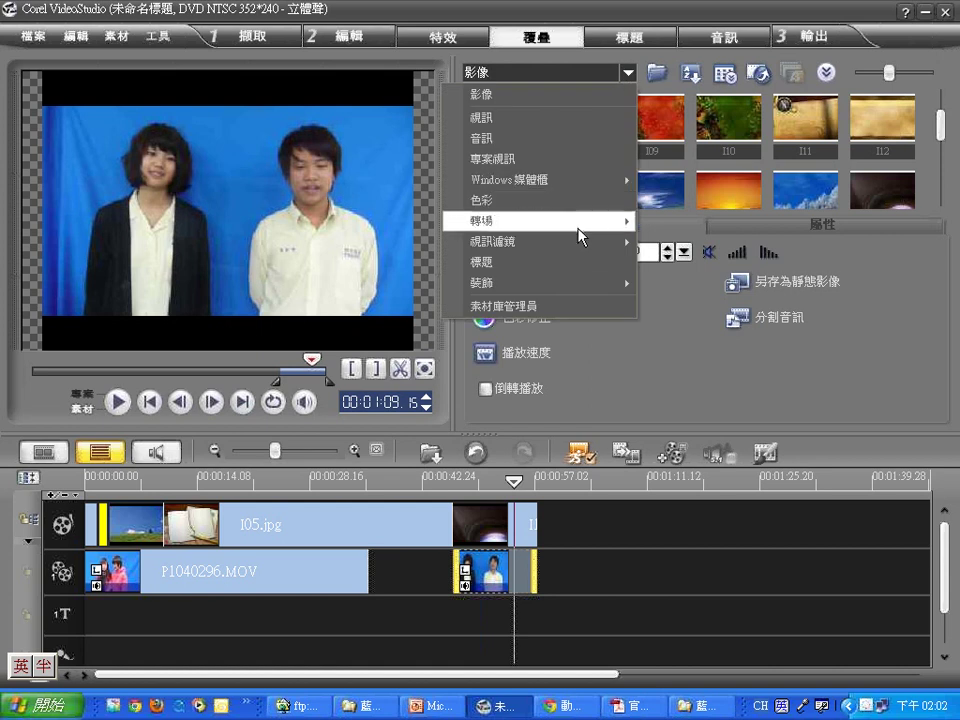
pyautogui.moveTo(578, 247)
pyautogui.click(332, 243)
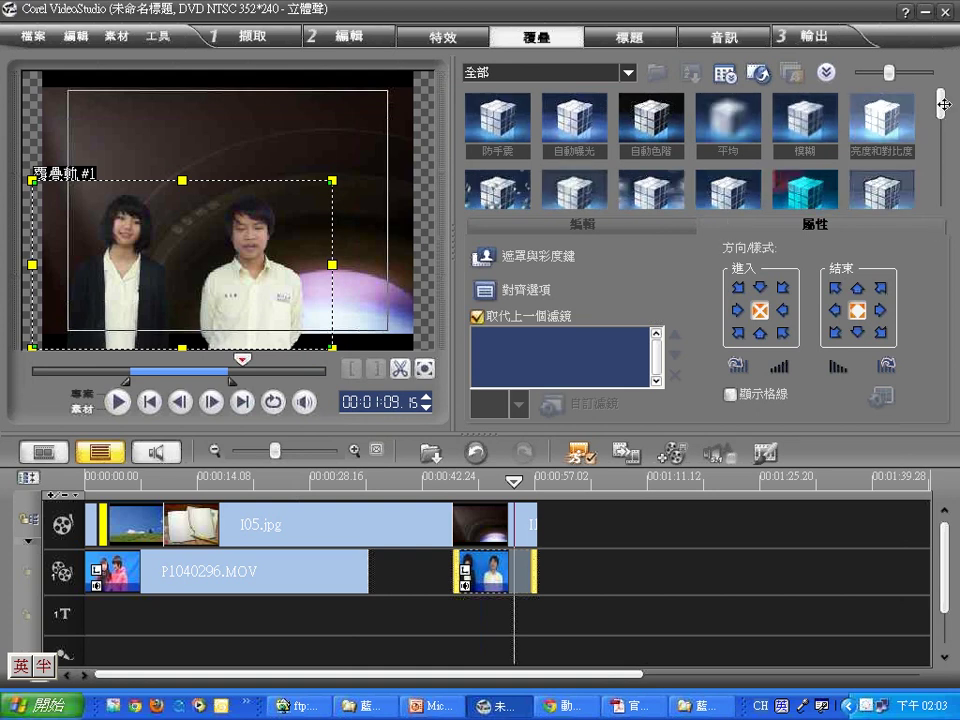
pyautogui.moveTo(941, 104); pyautogui.dragTo(941, 160)
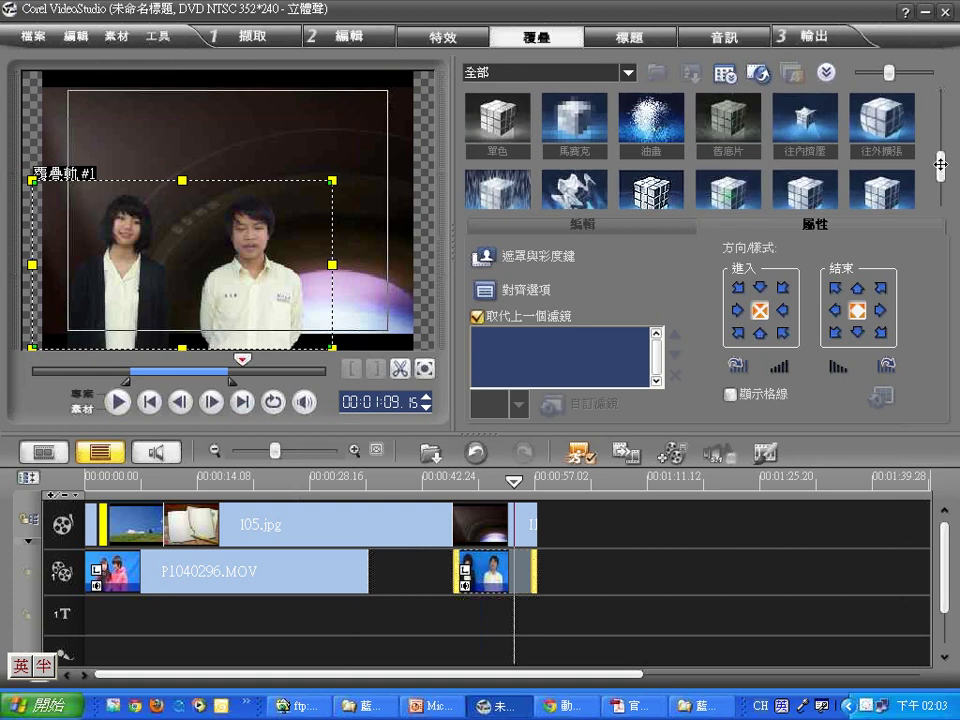
pyautogui.moveTo(727, 127); pyautogui.dragTo(480, 571)
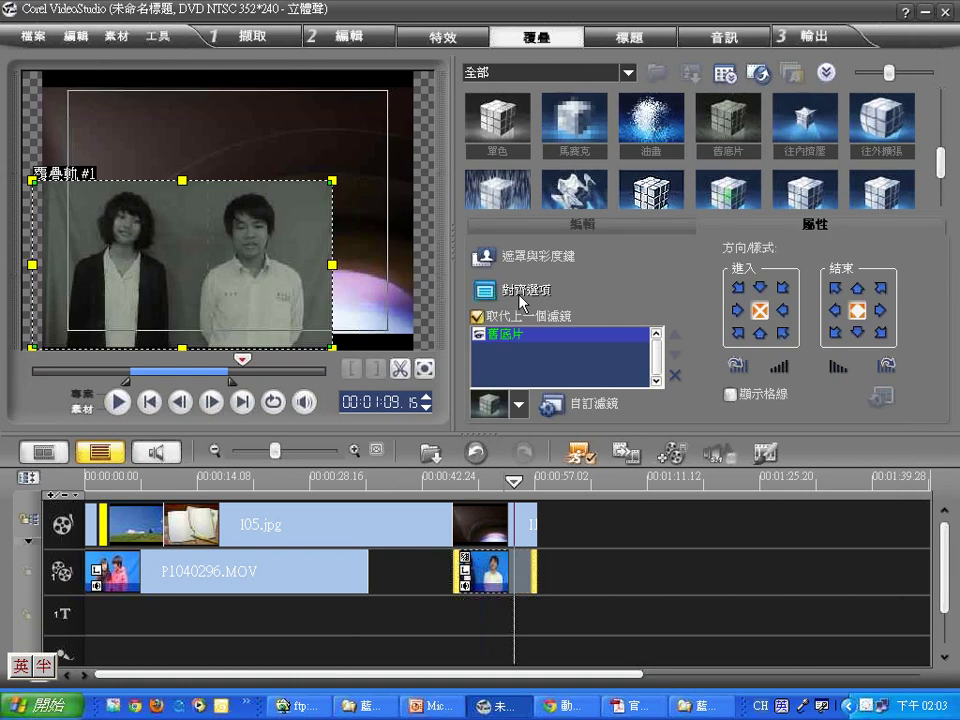
# - Check the overlay's chroma key settings with the filter applied and undo the 舊底片 filter
pyautogui.click(508, 256)
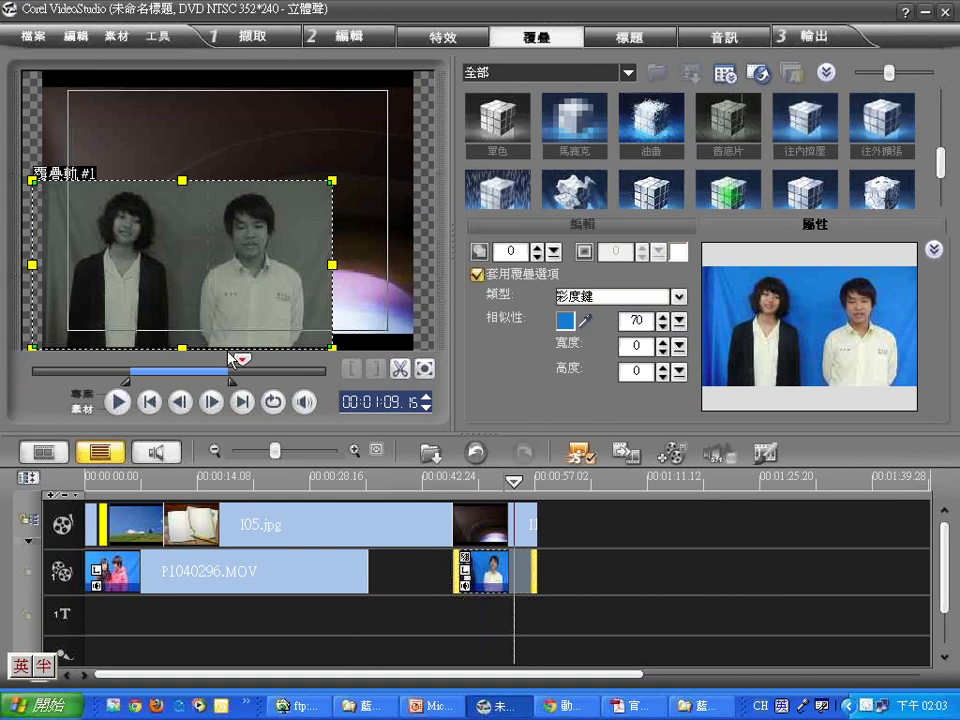
pyautogui.click(652, 228)
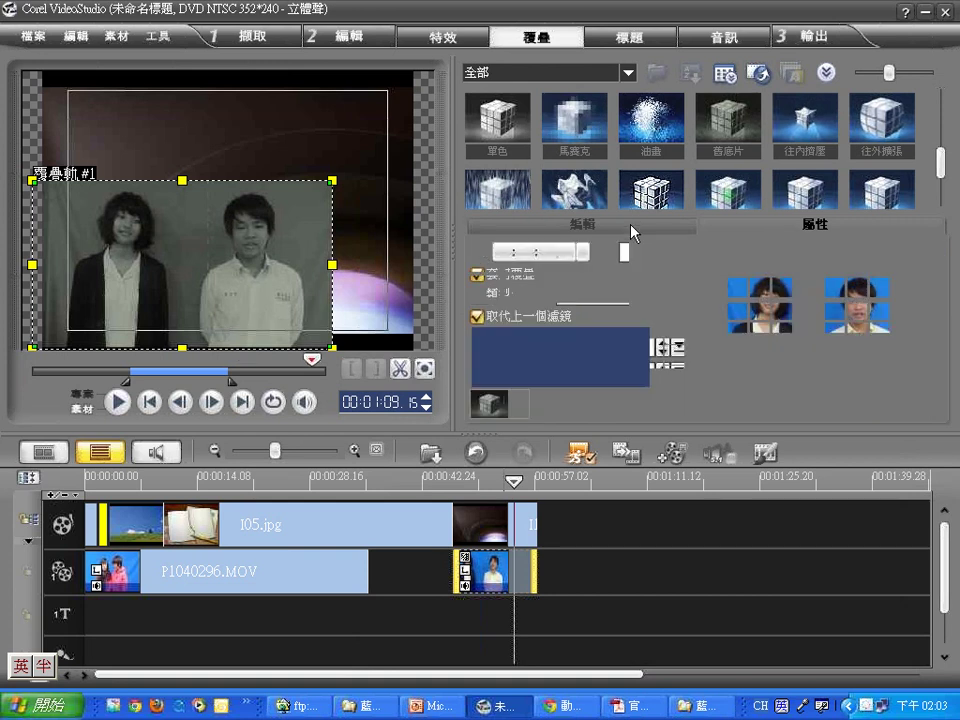
pyautogui.rightClick(495, 580)
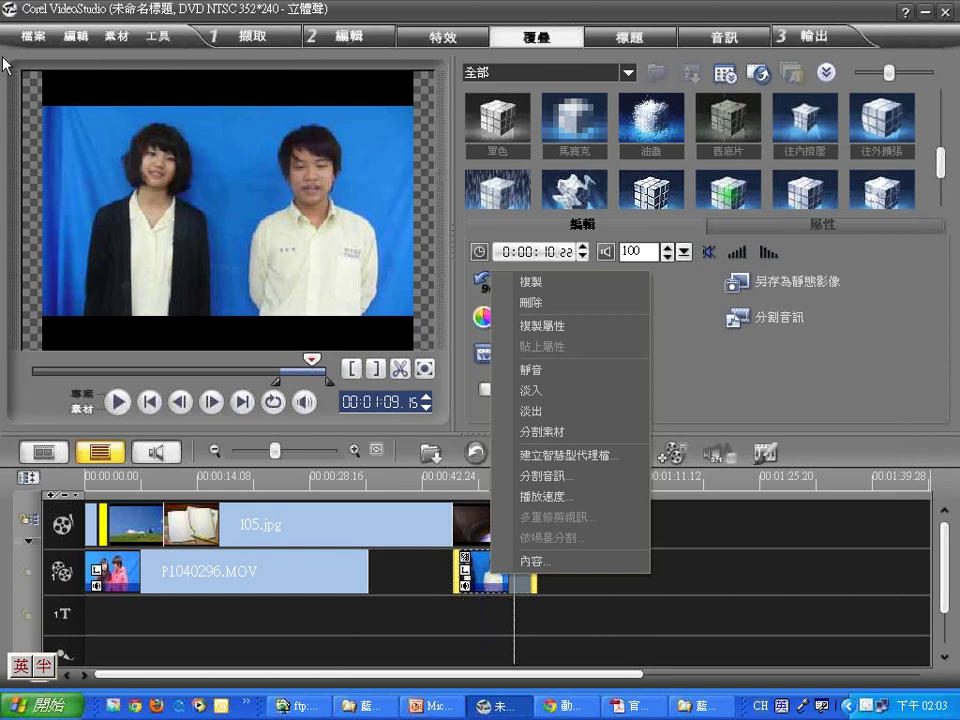
pyautogui.click(84, 37)
pyautogui.click(90, 62)
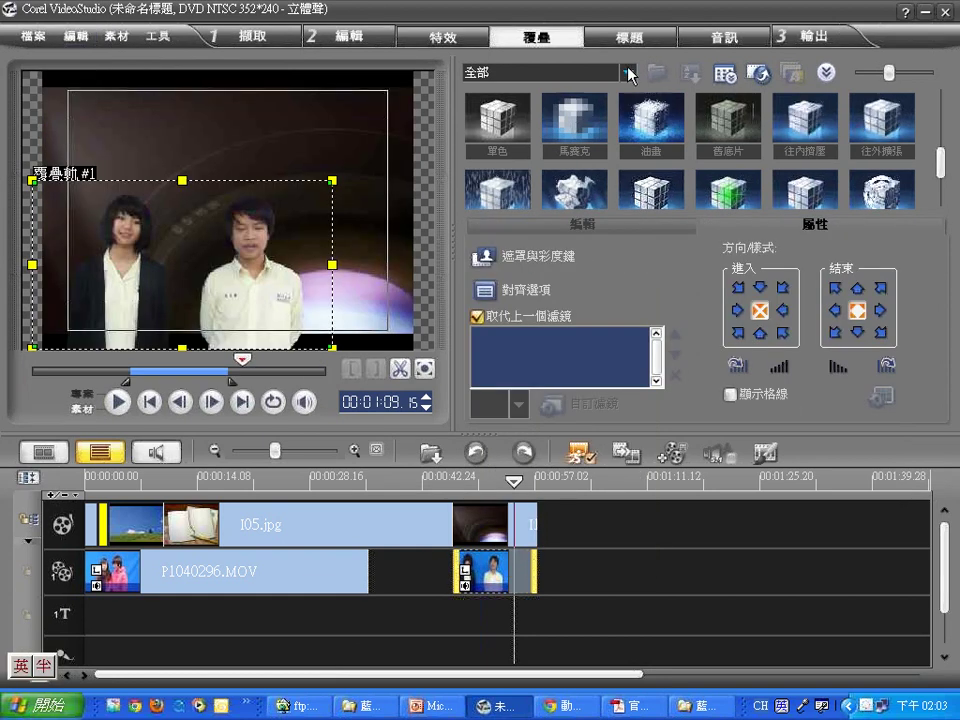
# - Make the P1050934.MOV overlay enter from the left and exit toward the lower right
pyautogui.click(556, 258)
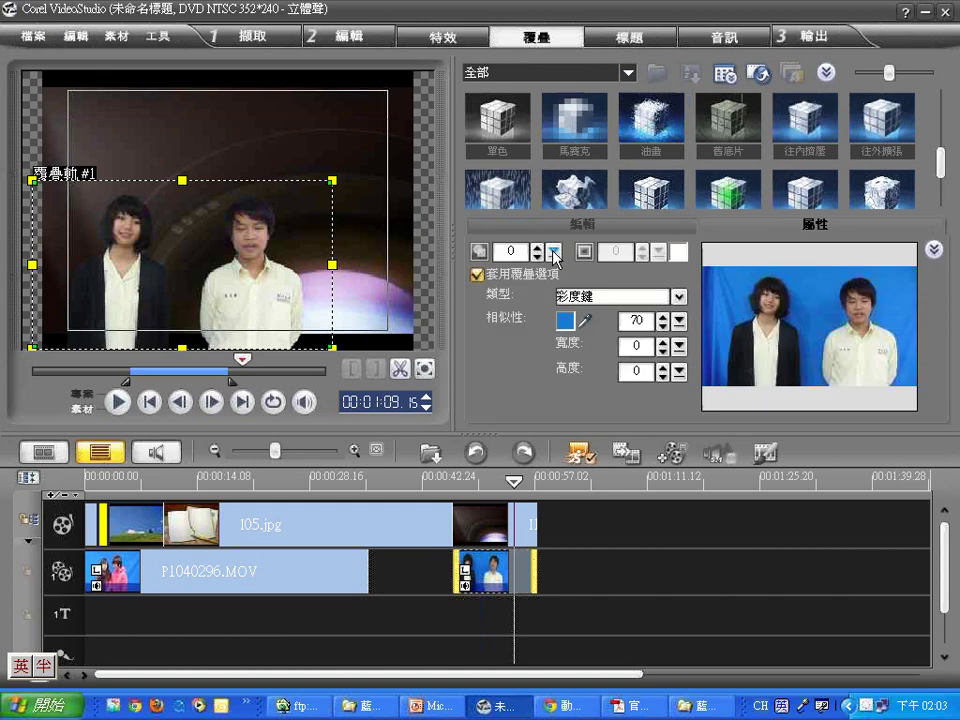
pyautogui.click(617, 231)
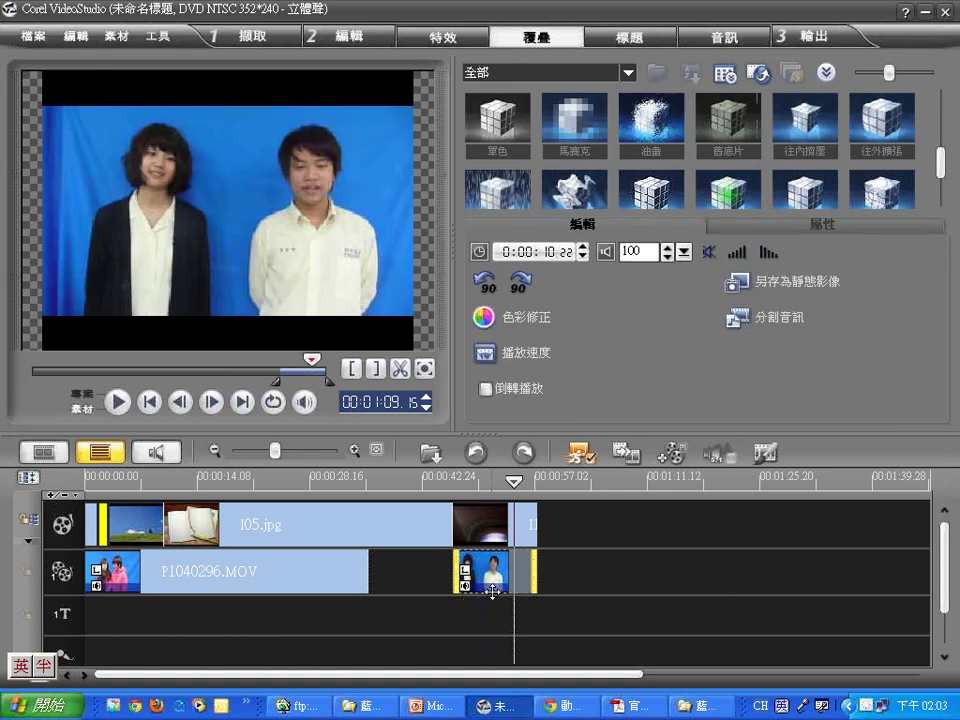
pyautogui.click(752, 229)
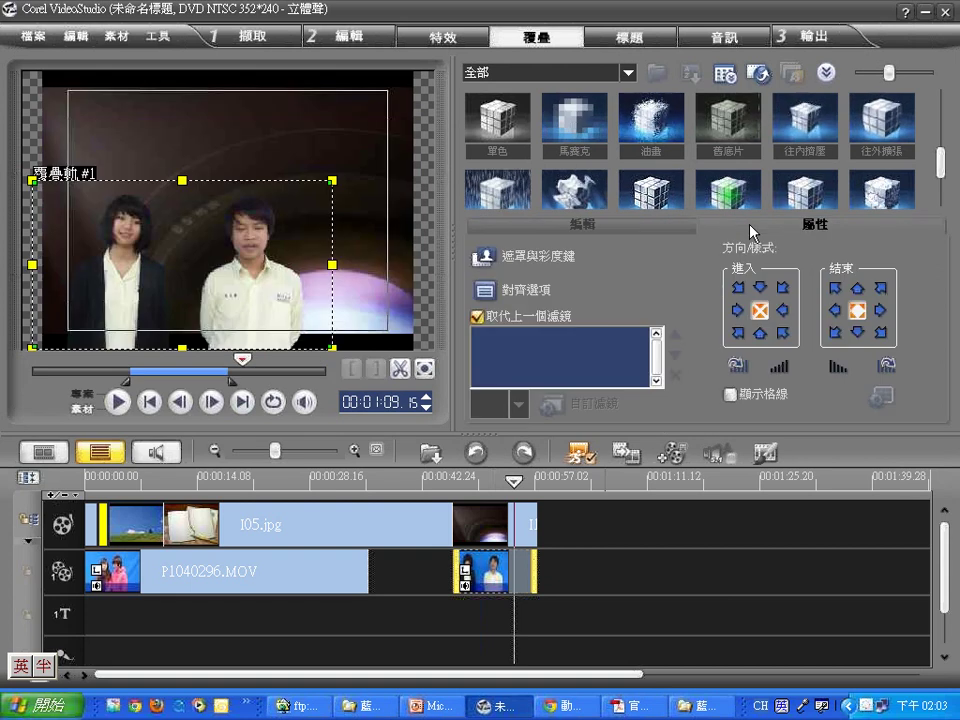
pyautogui.click(737, 310)
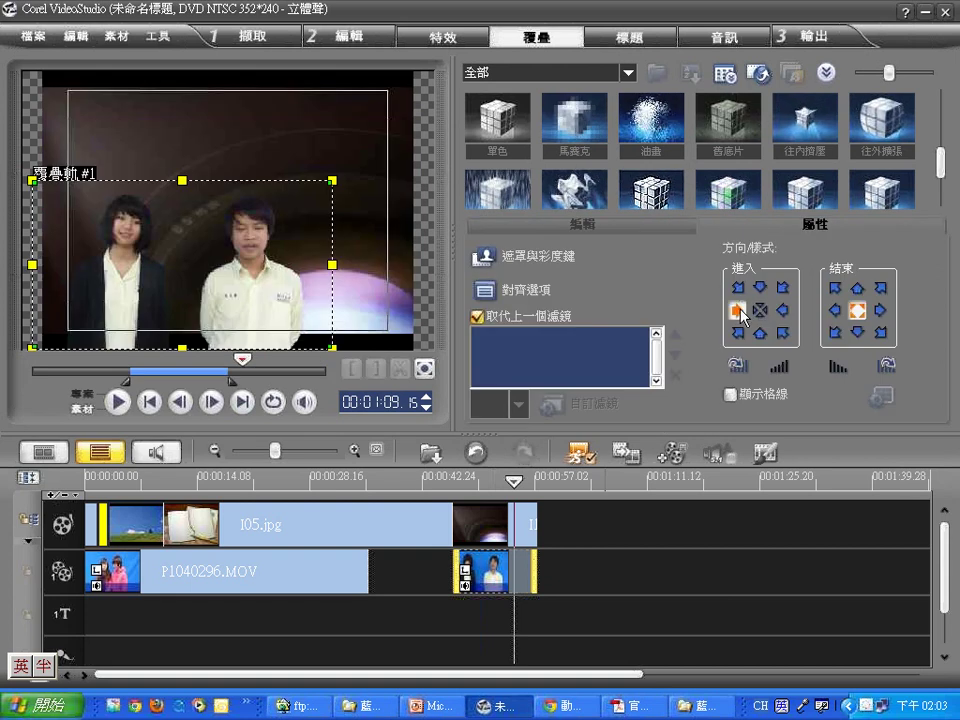
pyautogui.click(879, 336)
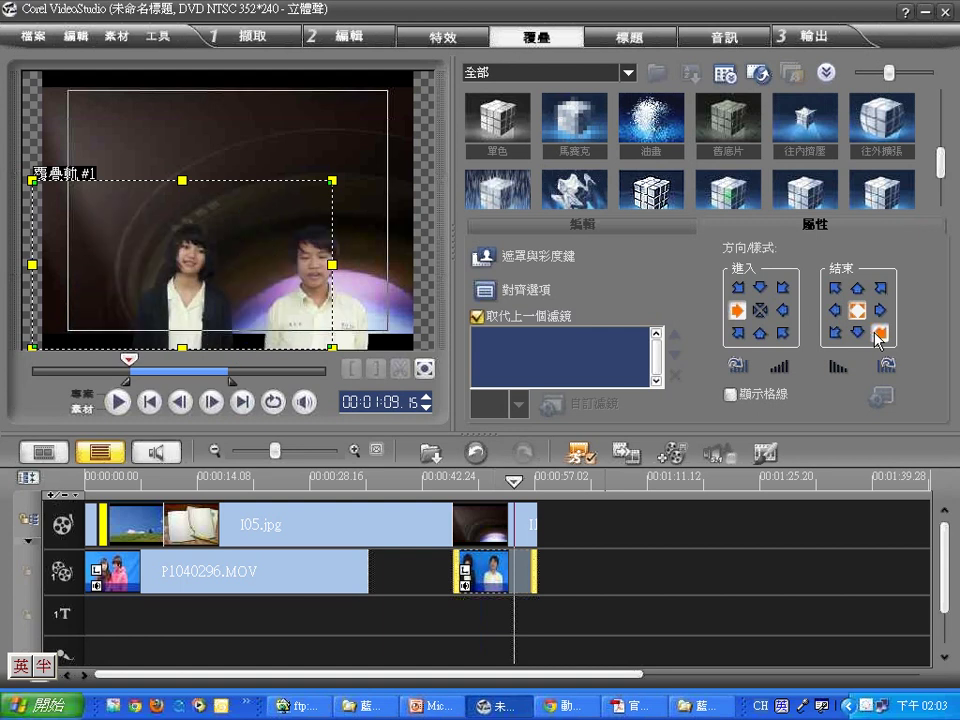
# - Play the overlay's entry movement and move the clip playhead to 00:01:07.29
pyautogui.click(118, 402)
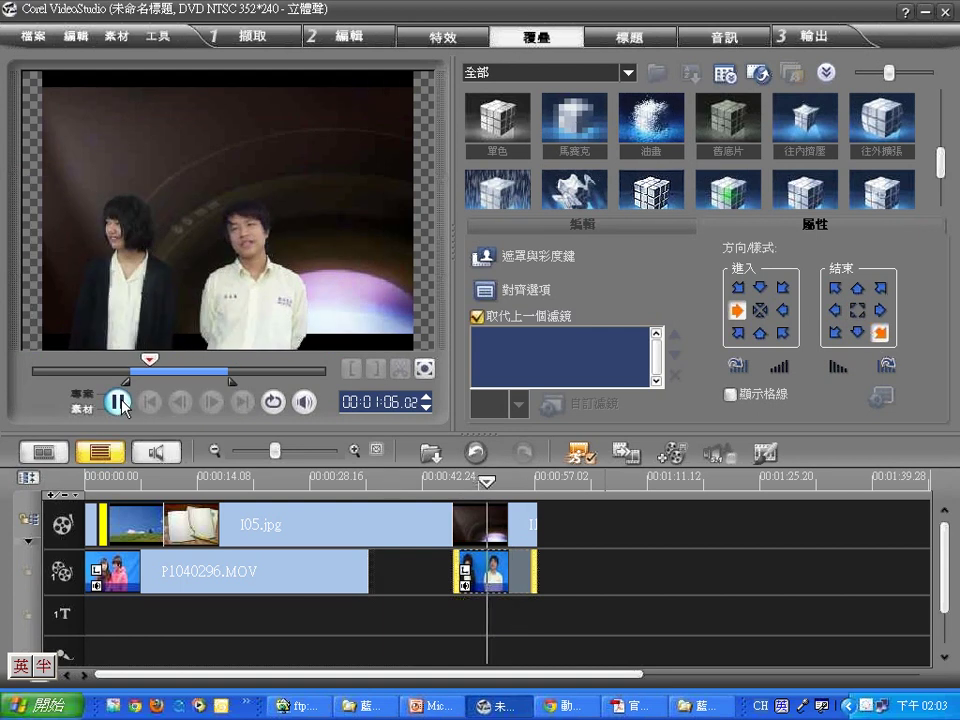
pyautogui.click(118, 402)
pyautogui.moveTo(151, 358); pyautogui.dragTo(201, 366)
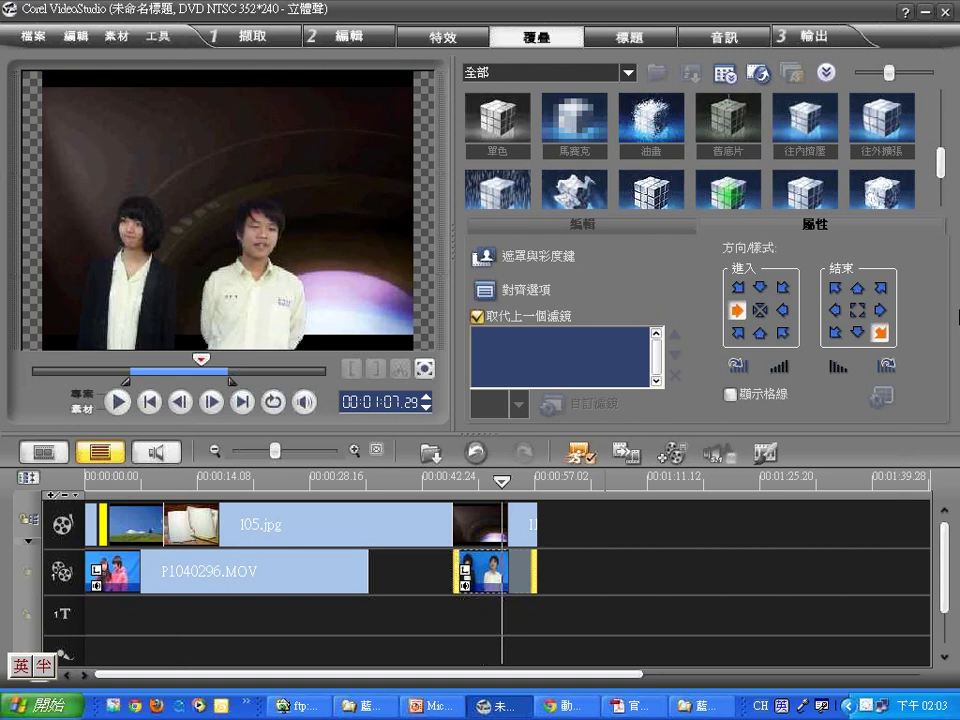
# - Make the overlay exit toward the right, widen its pause interval in both directions, and scrub through to the clip's end
pyautogui.click(880, 310)
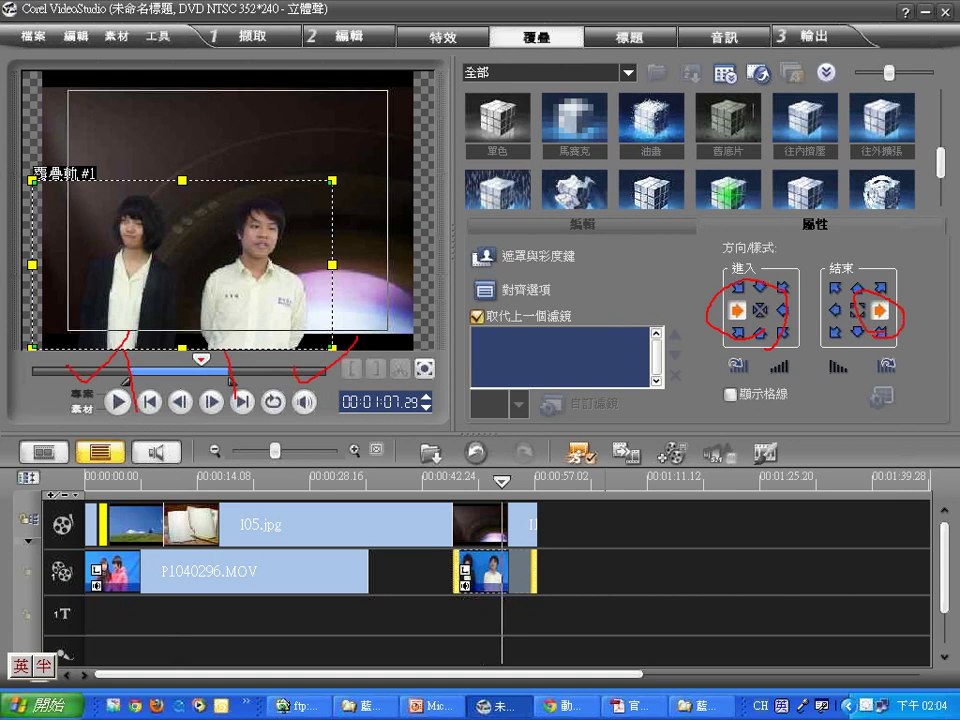
pyautogui.moveTo(128, 381); pyautogui.dragTo(87, 381)
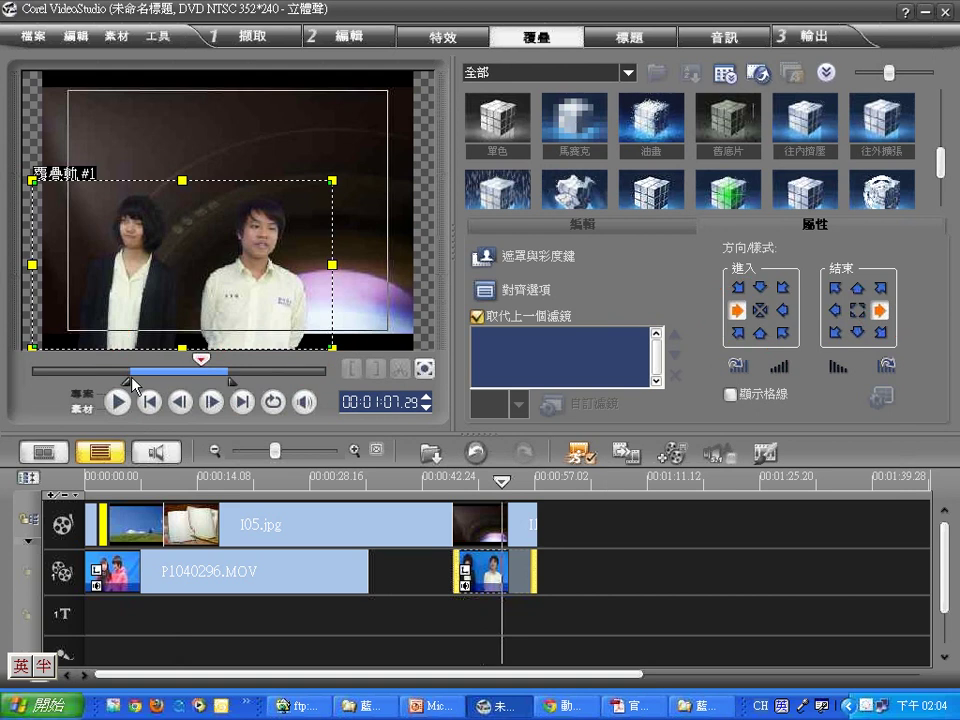
pyautogui.moveTo(228, 382); pyautogui.dragTo(285, 382)
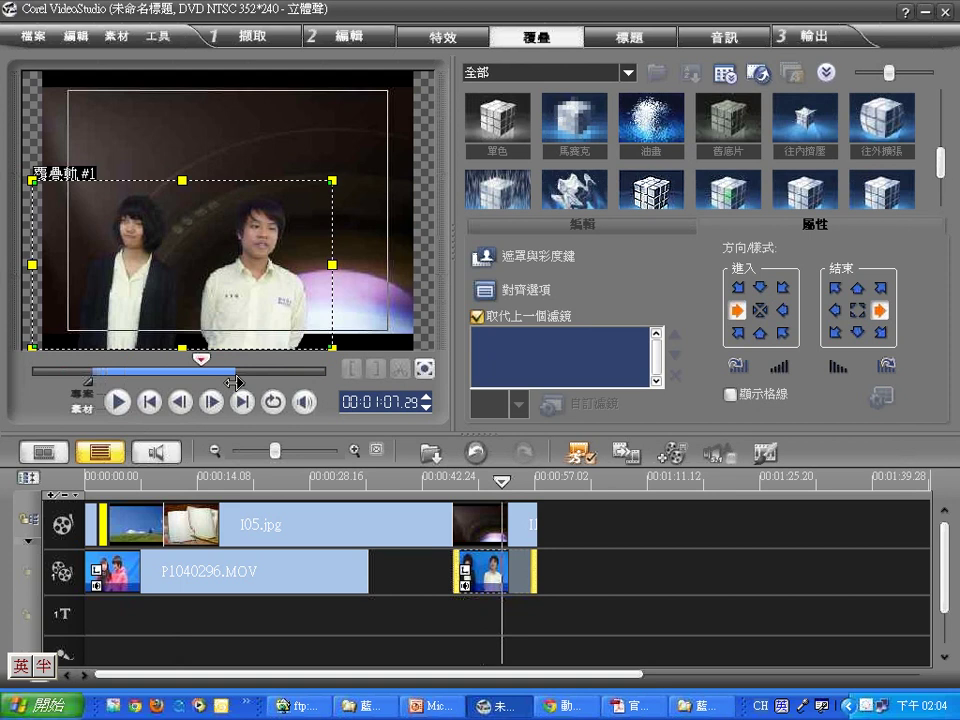
pyautogui.moveTo(202, 363); pyautogui.dragTo(348, 370)
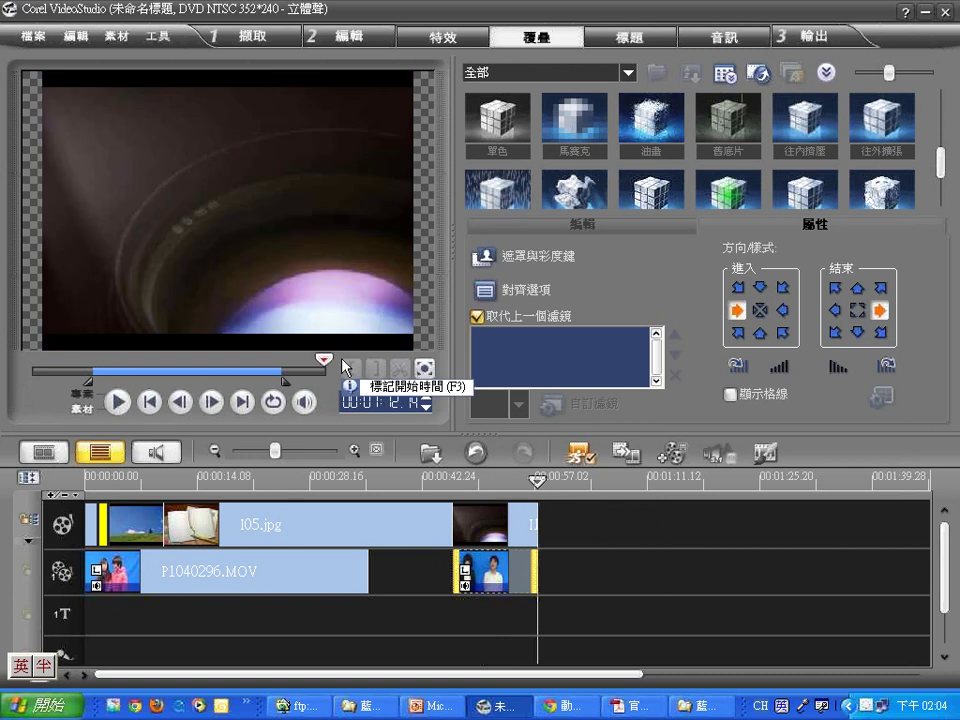